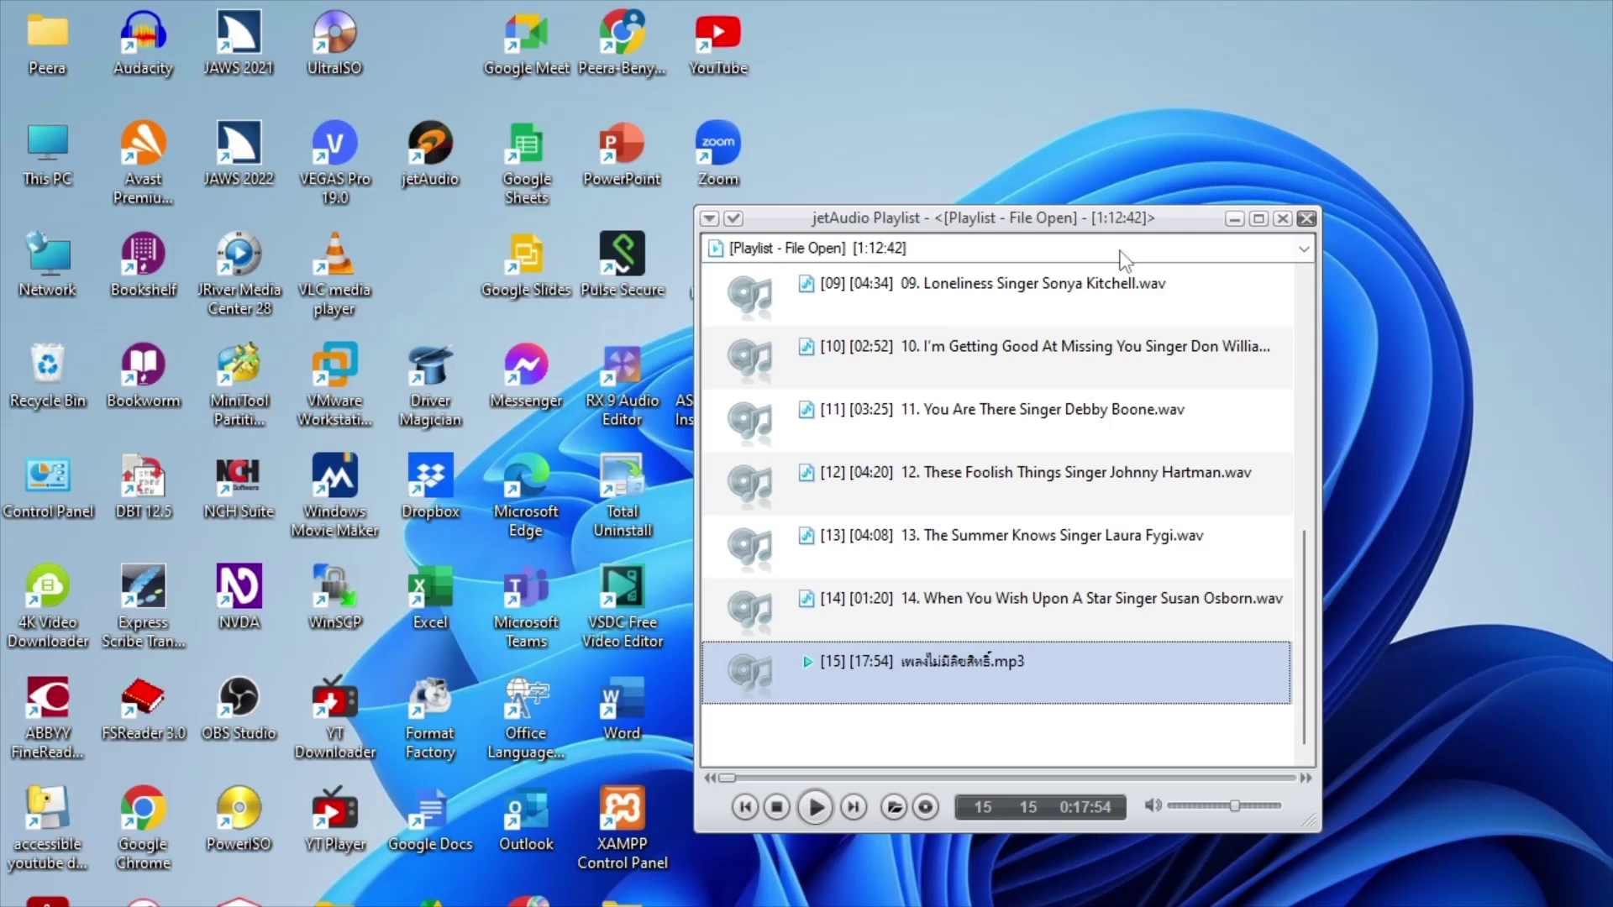
# Start playback of the selected MP3 at the end of the playlist and stop it after raising the volume slightly.
pyautogui.press('space')
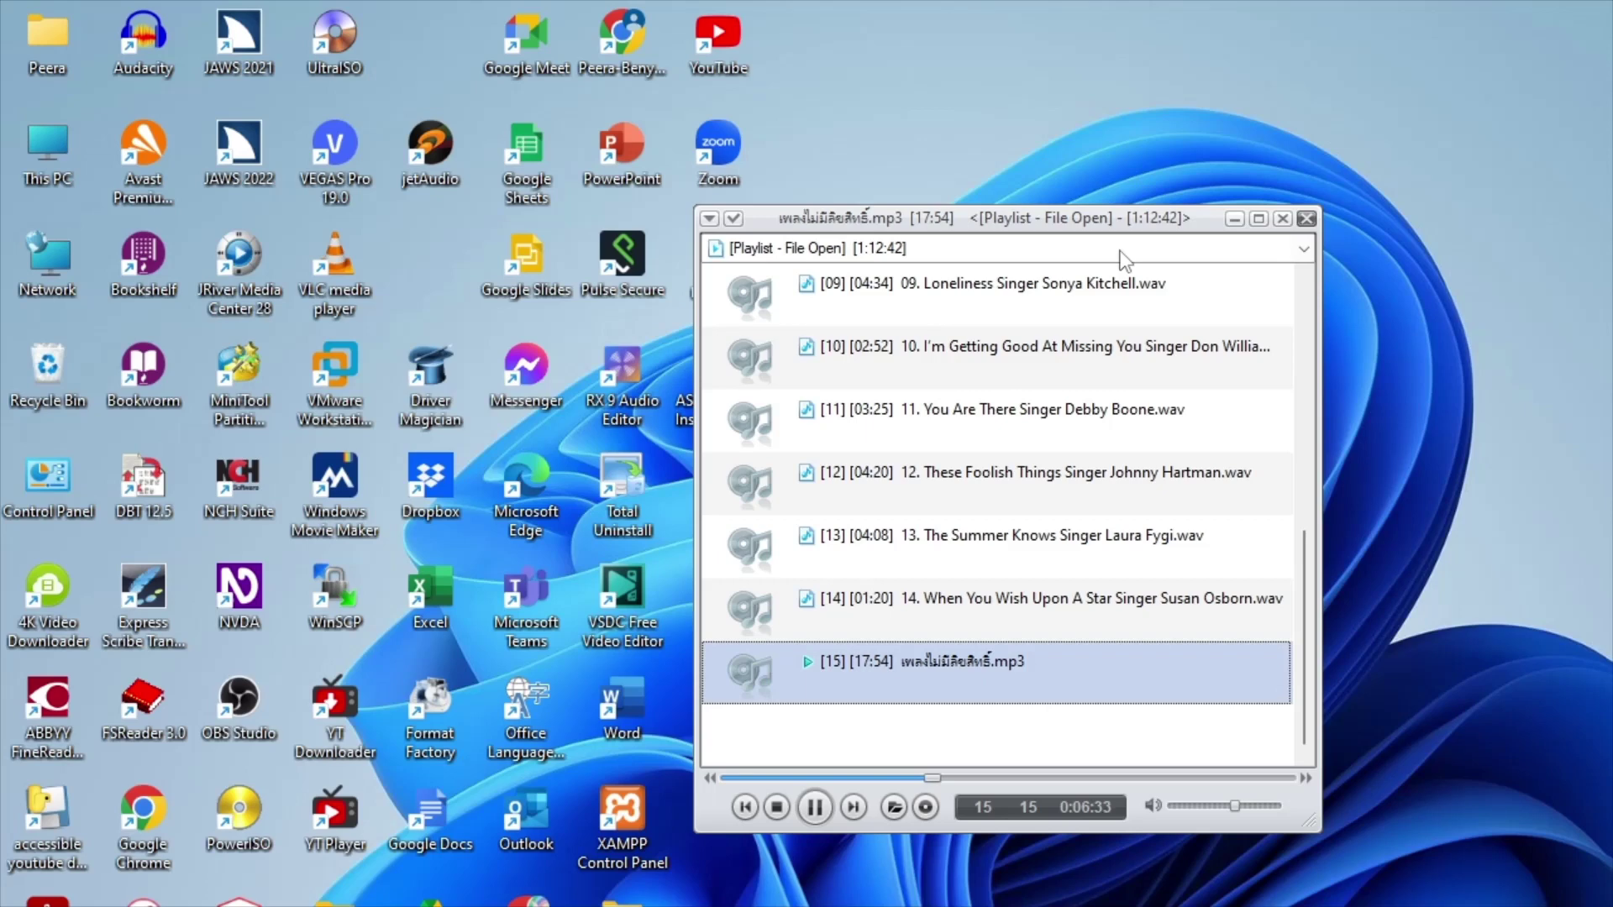
pyautogui.press('space')
pyautogui.press('Up')
pyautogui.press('Up')
pyautogui.press('Down')
pyautogui.press('Down')
pyautogui.press('Up')
pyautogui.press('Up')
pyautogui.press('v')
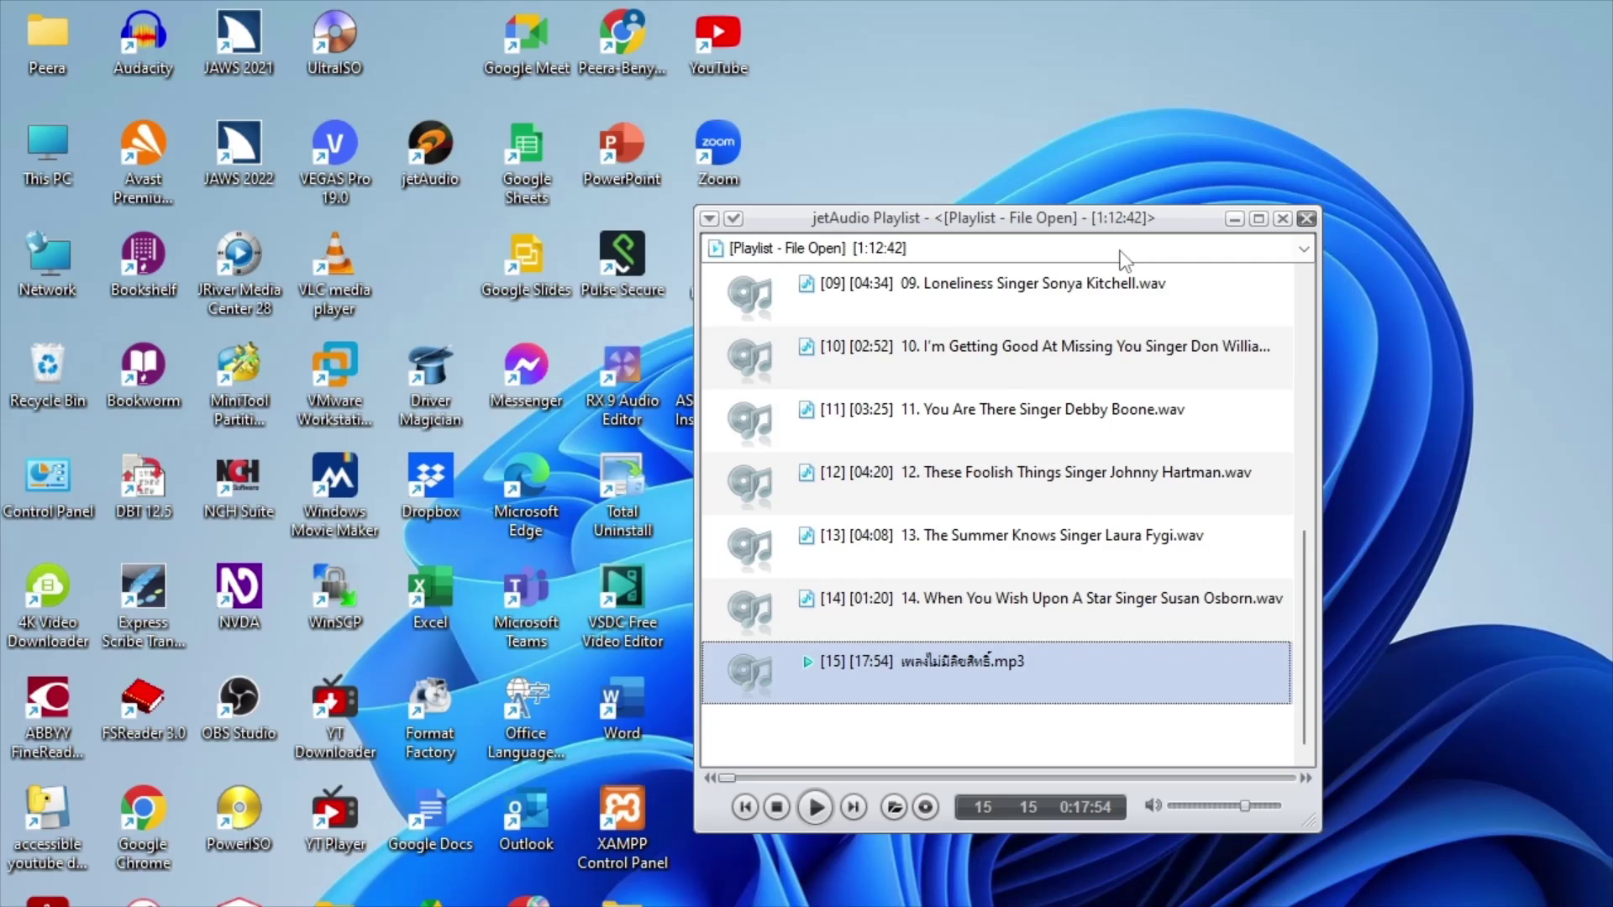
# Examine the Sound/Visualization options, from Sound Effects and Equalizer through to Speed.
pyautogui.hotkey('shift', 'F10')
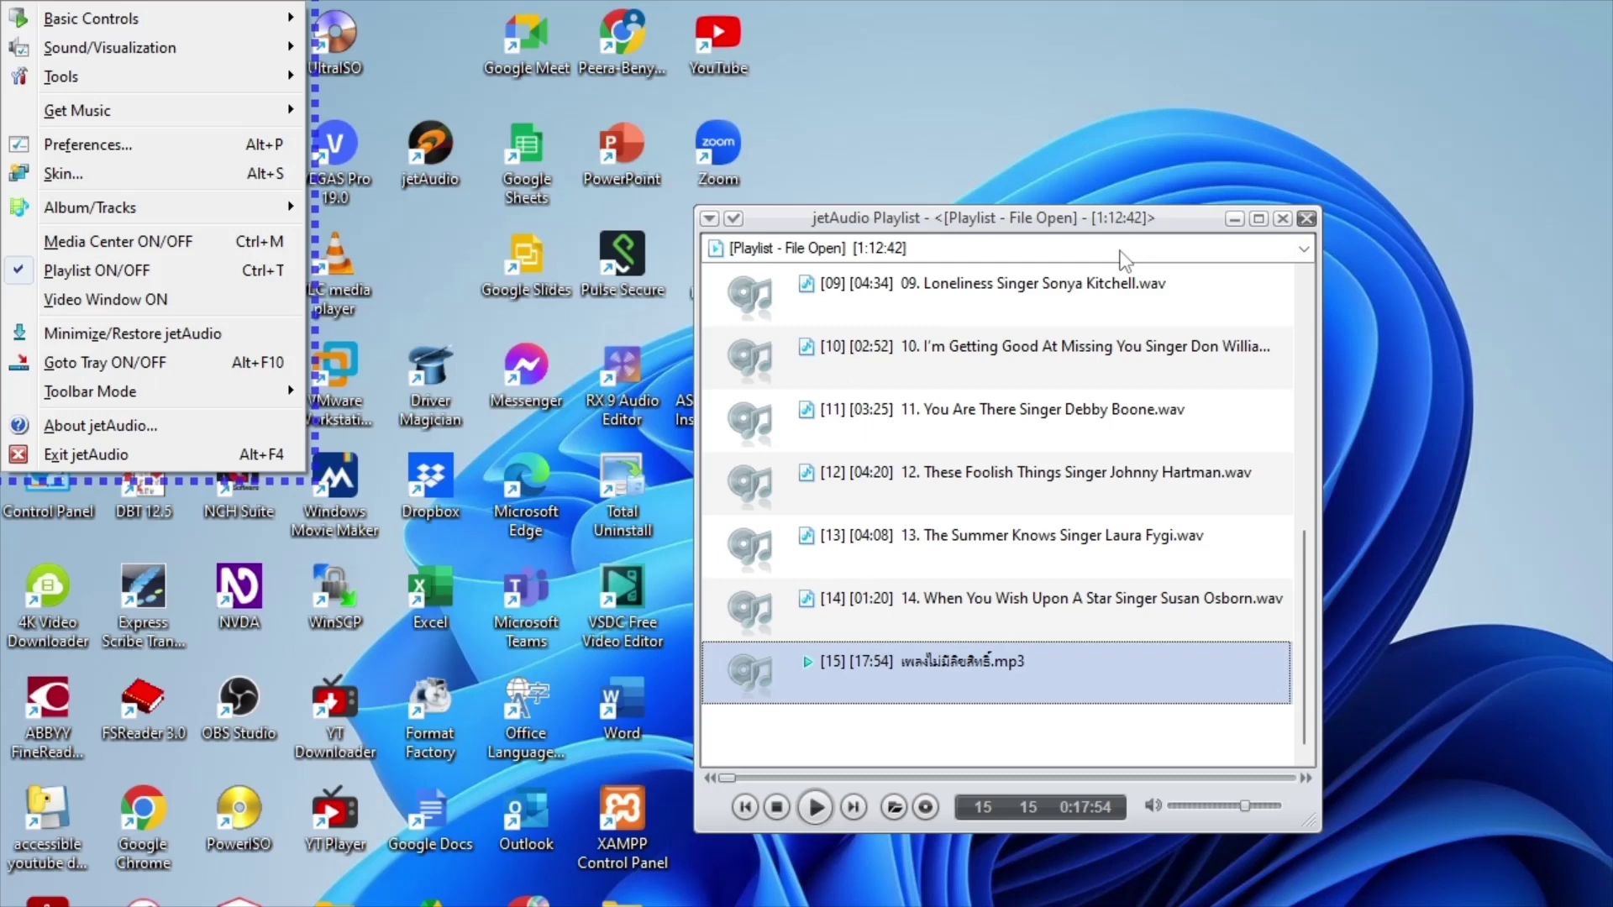
pyautogui.press('Down')
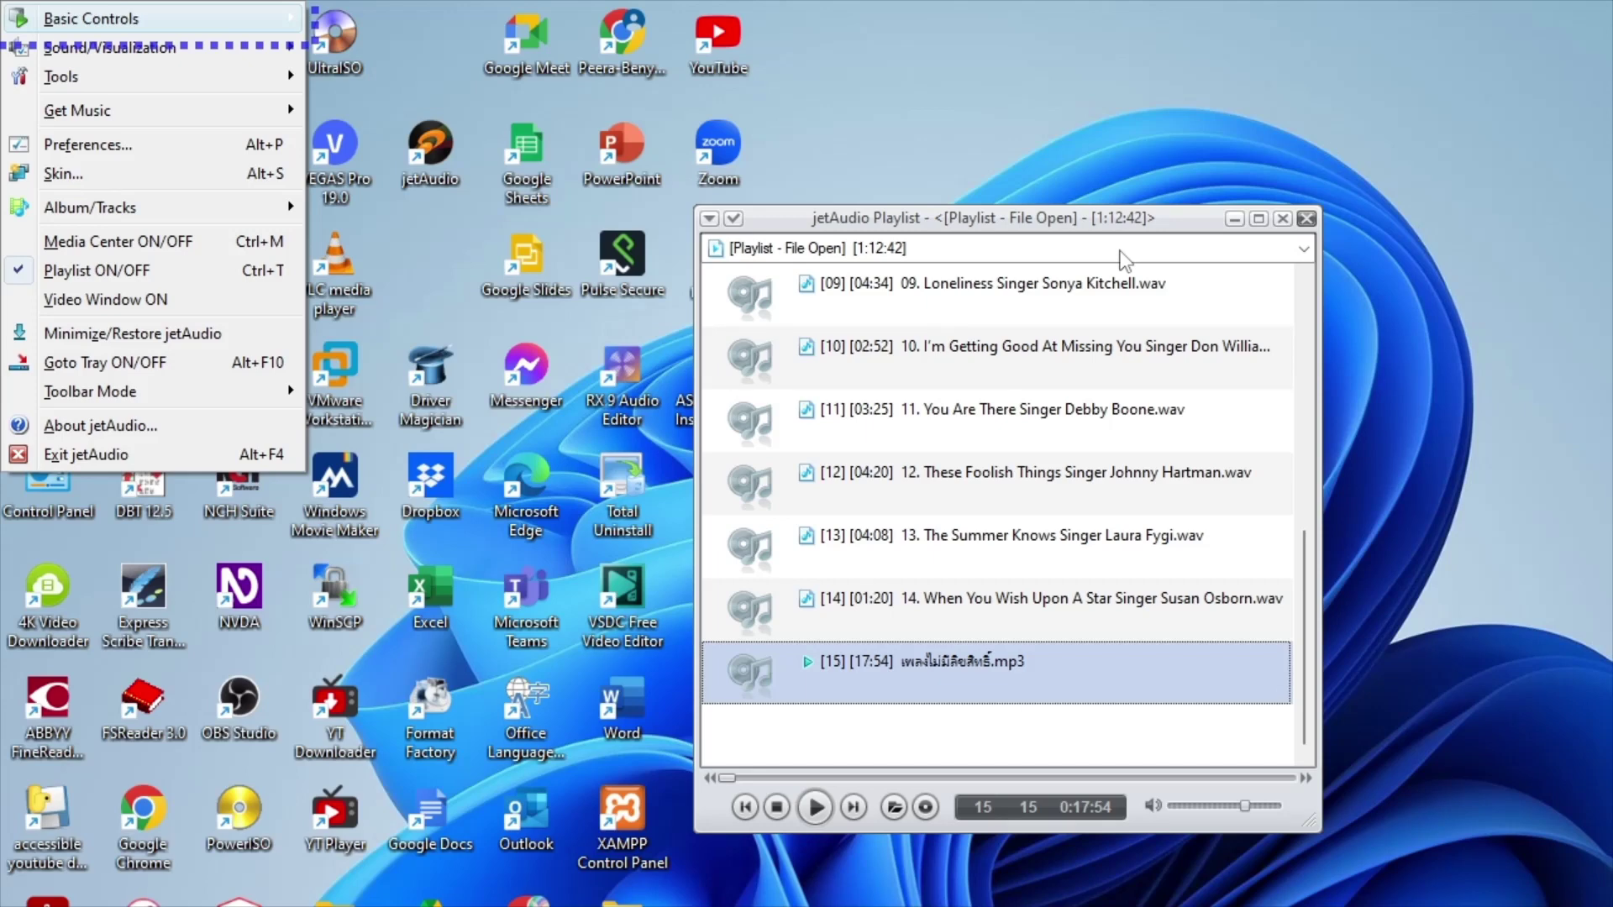
pyautogui.press('Down')
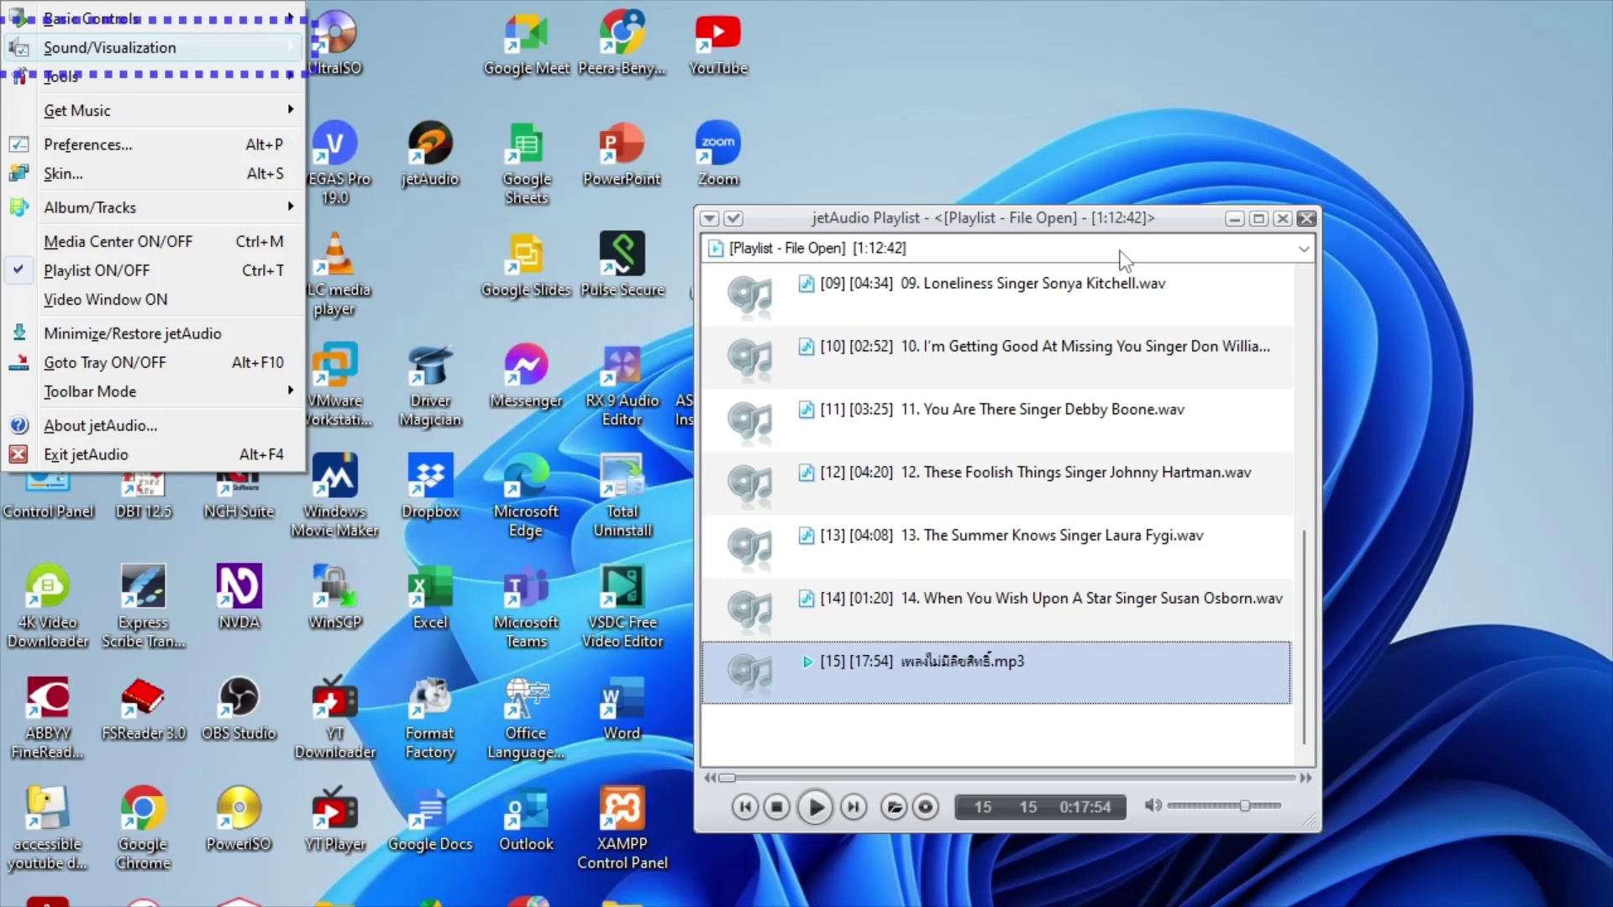
pyautogui.press('Right')
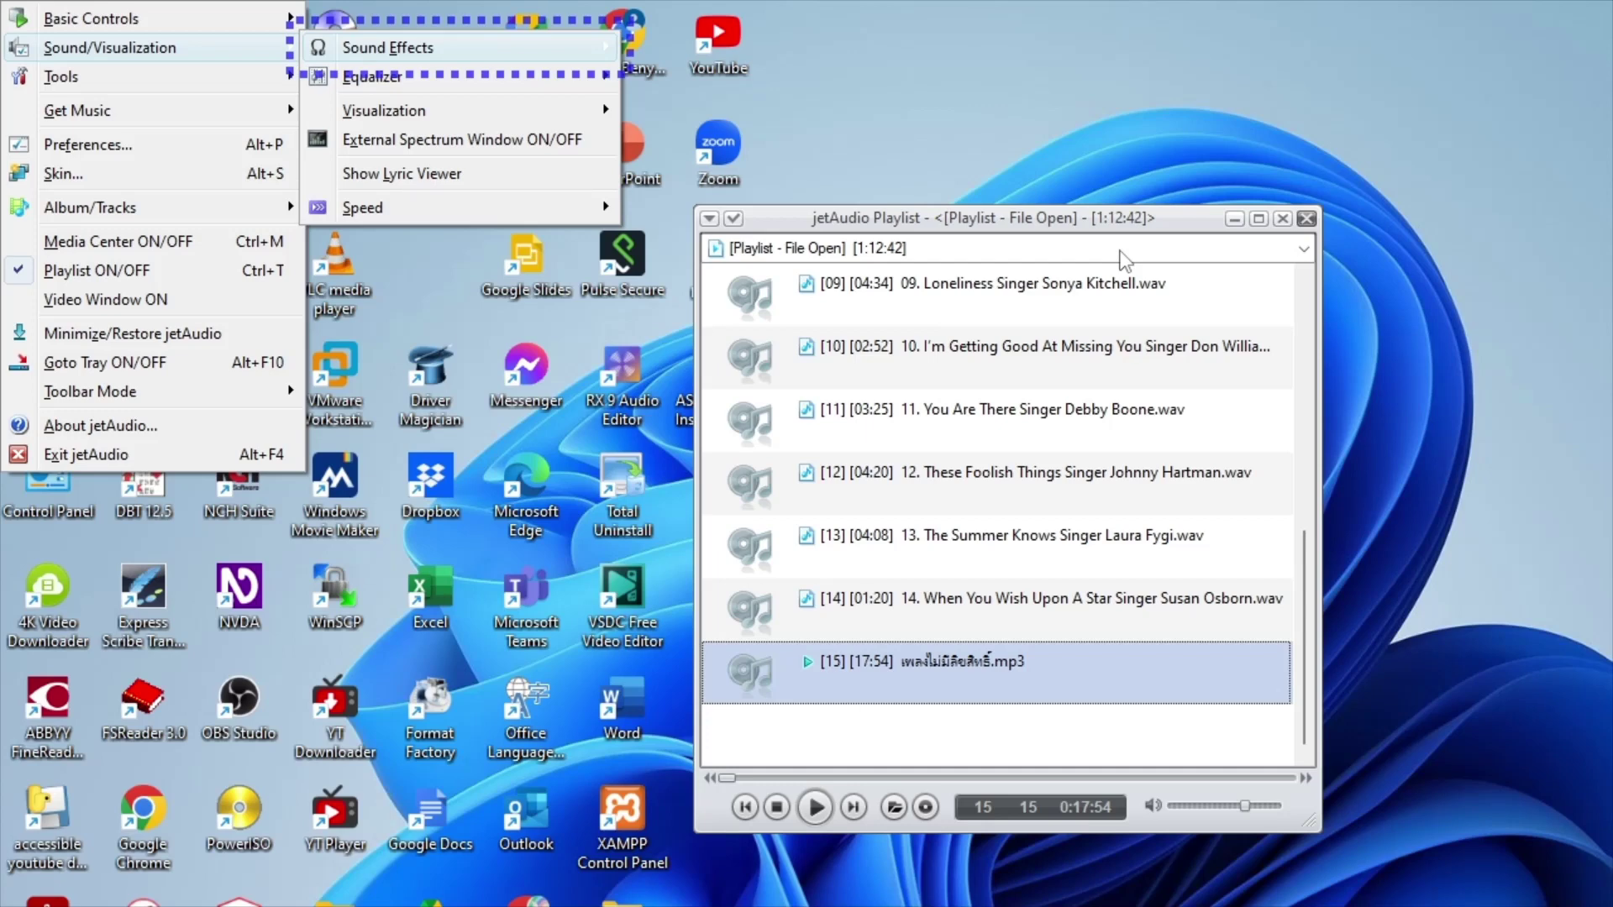
pyautogui.press('Down')
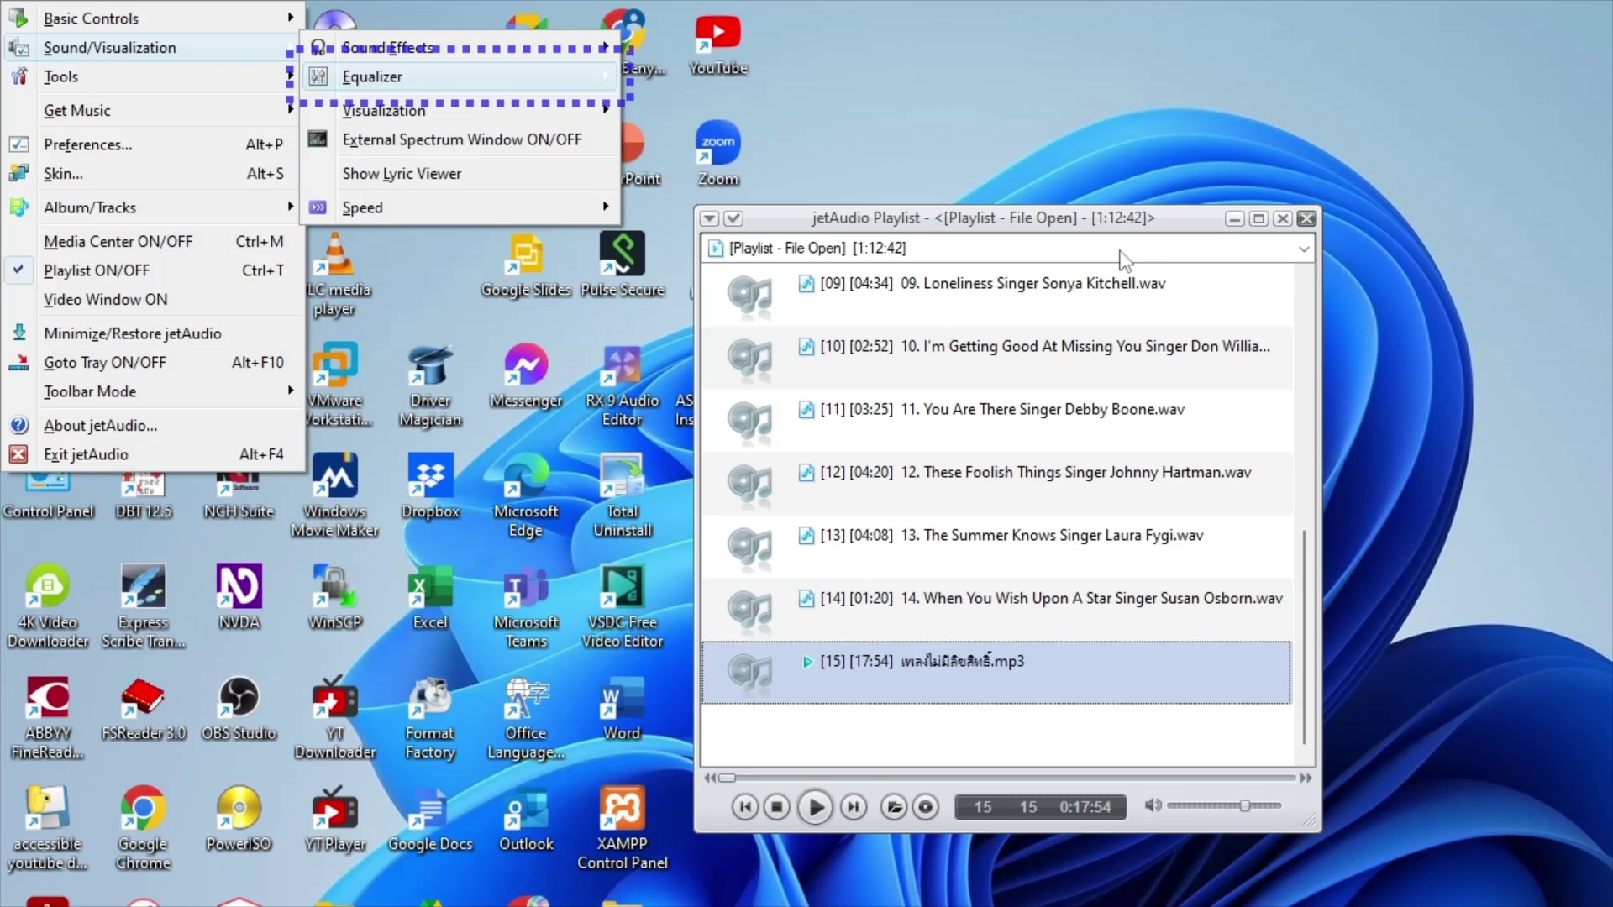
pyautogui.press('Down')
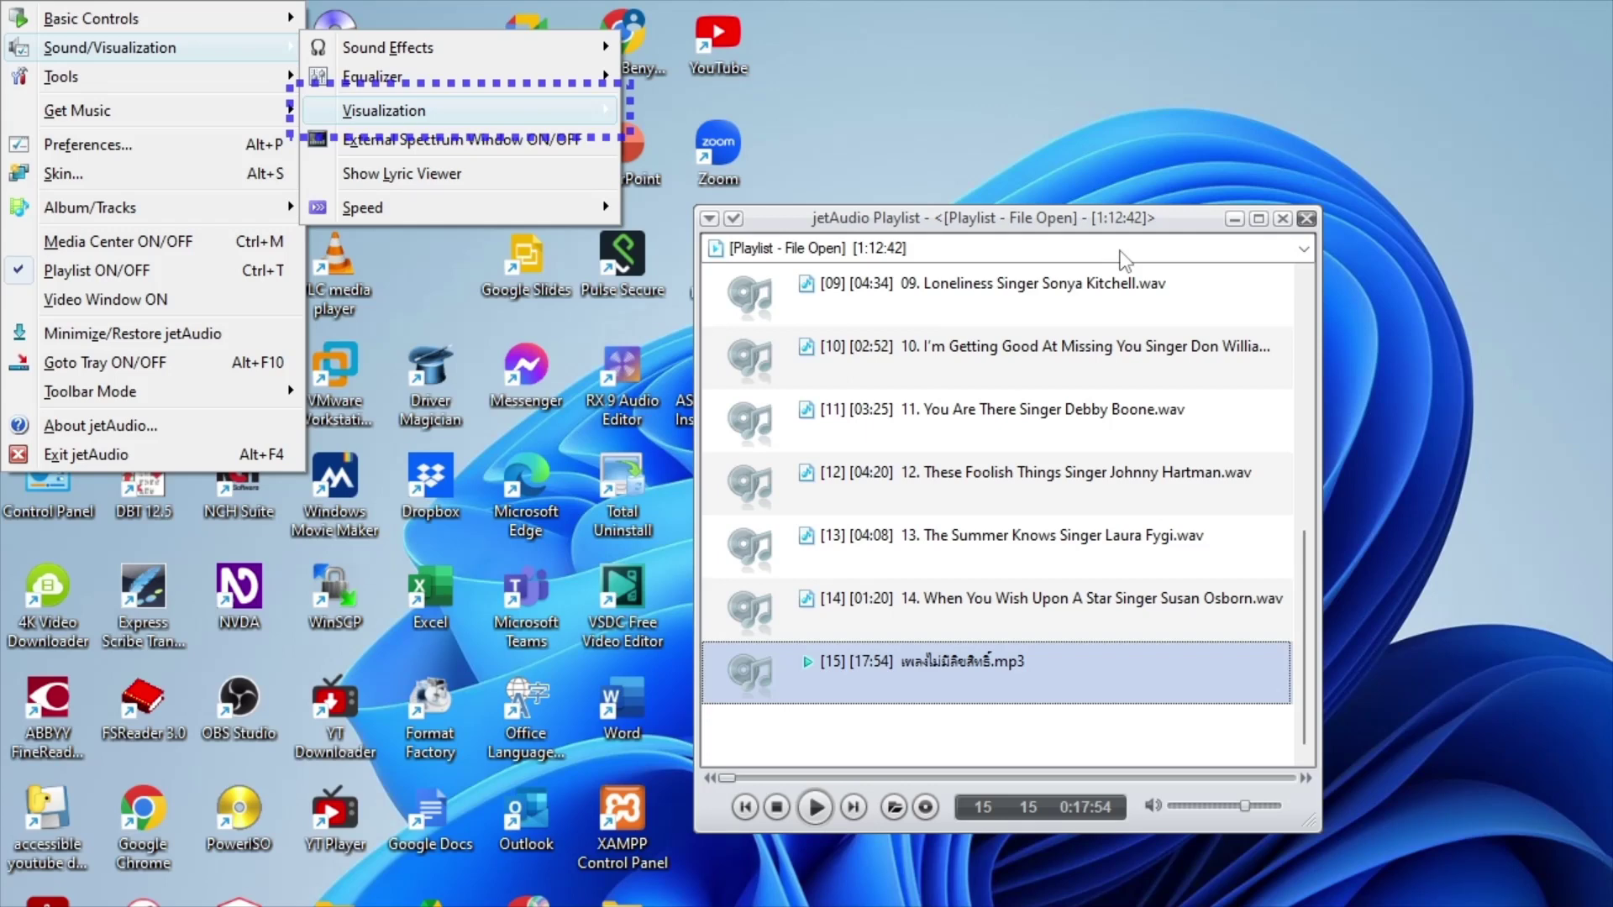
pyautogui.press('Down')
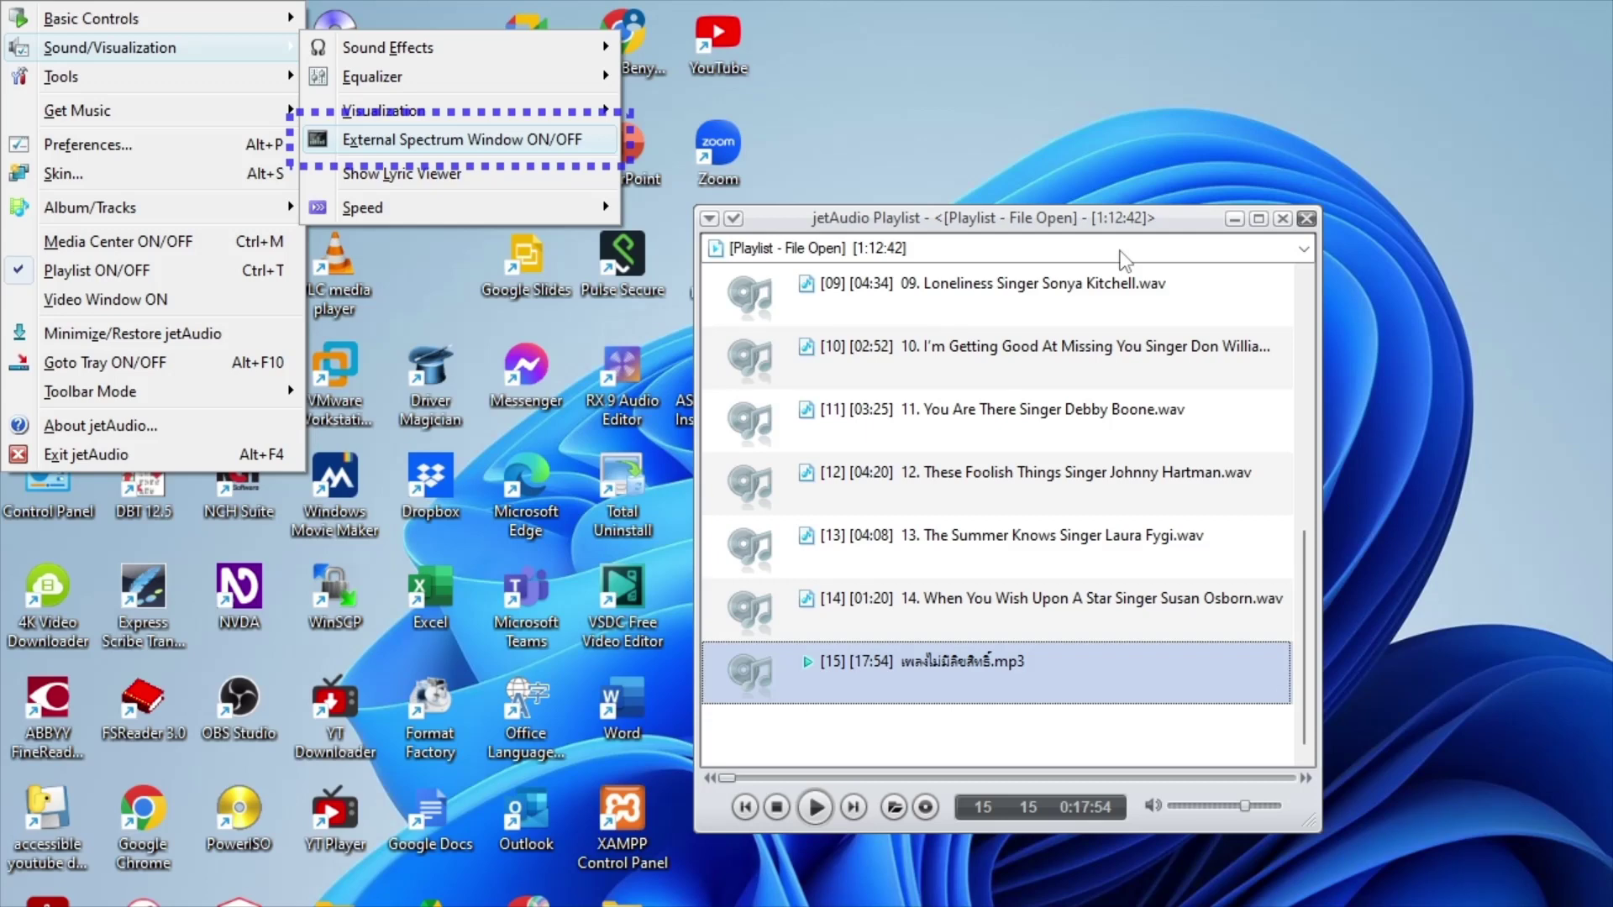
pyautogui.press('Down')
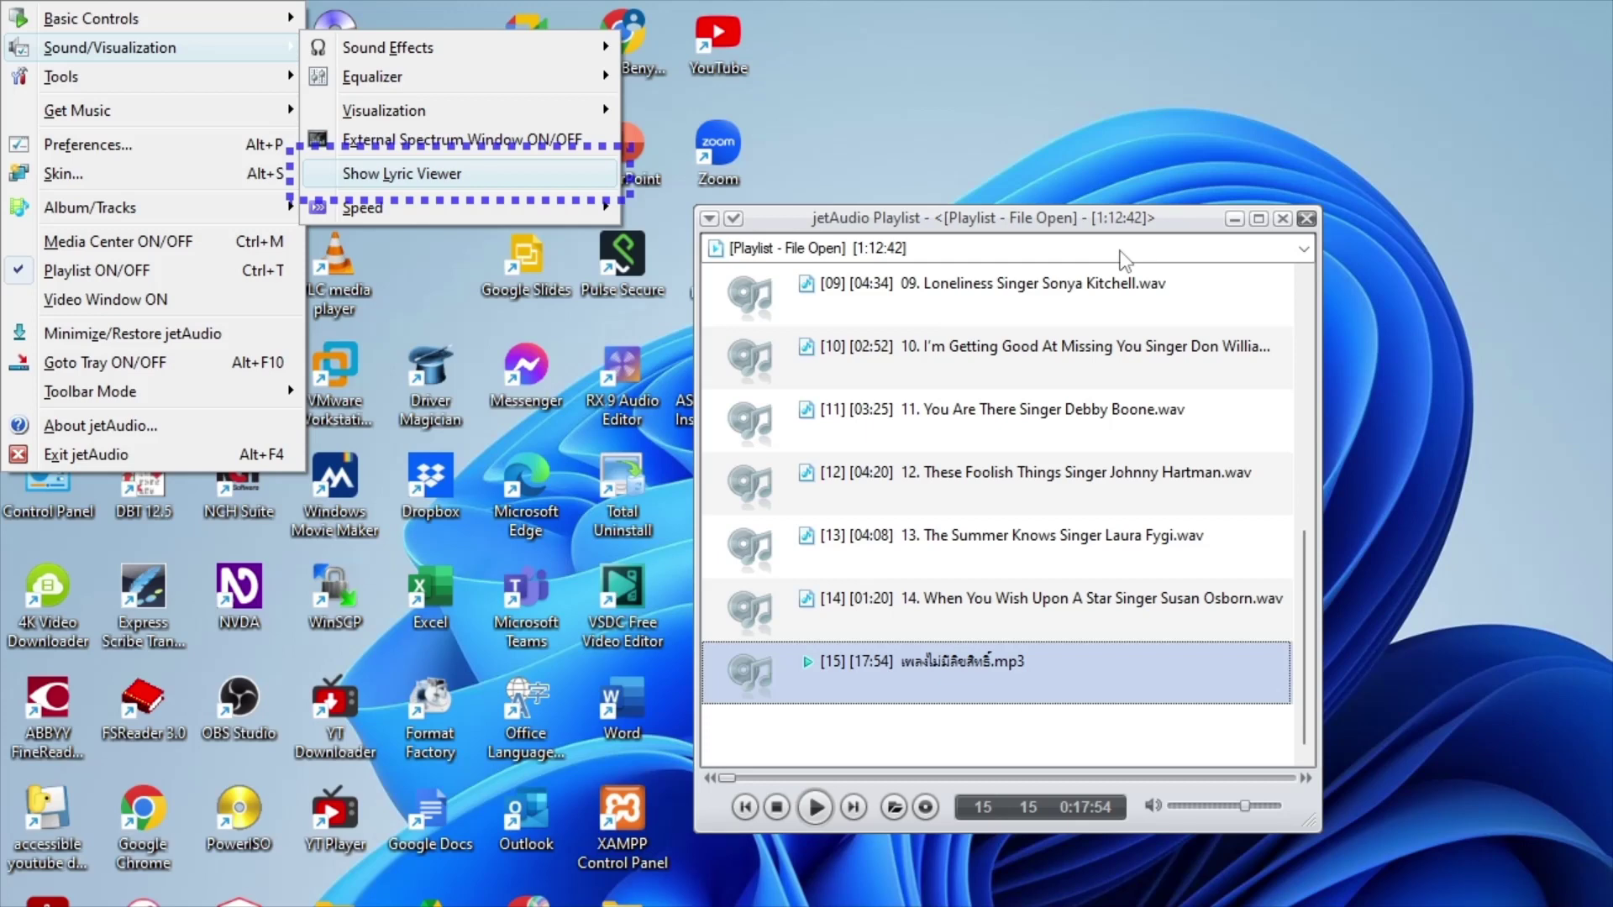
pyautogui.press('Down')
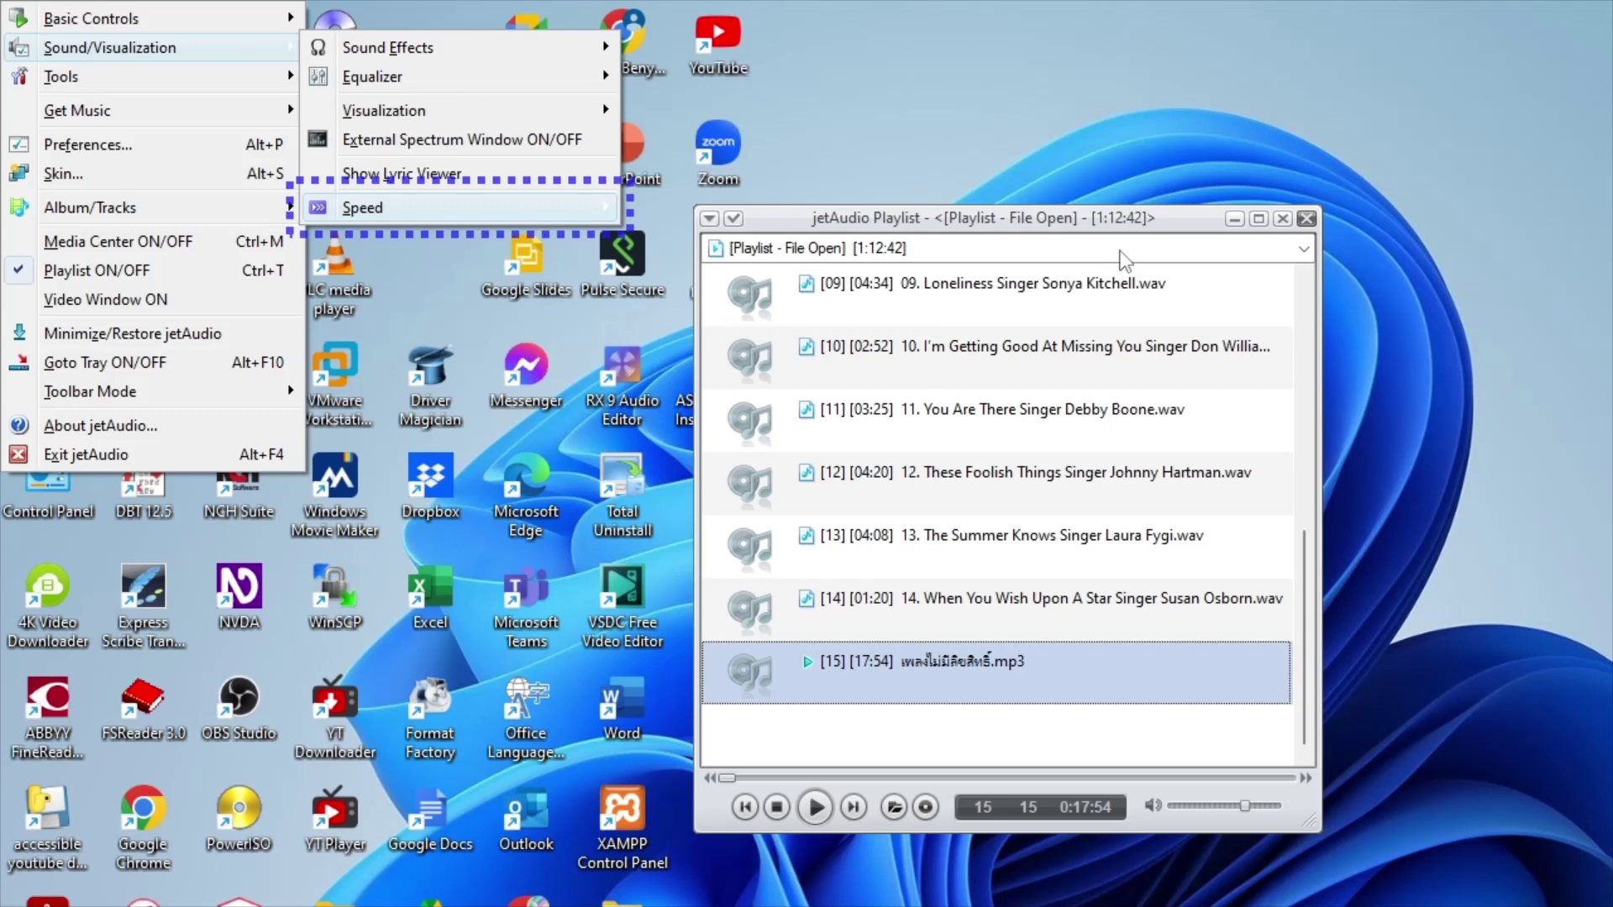
pyautogui.press('Down')
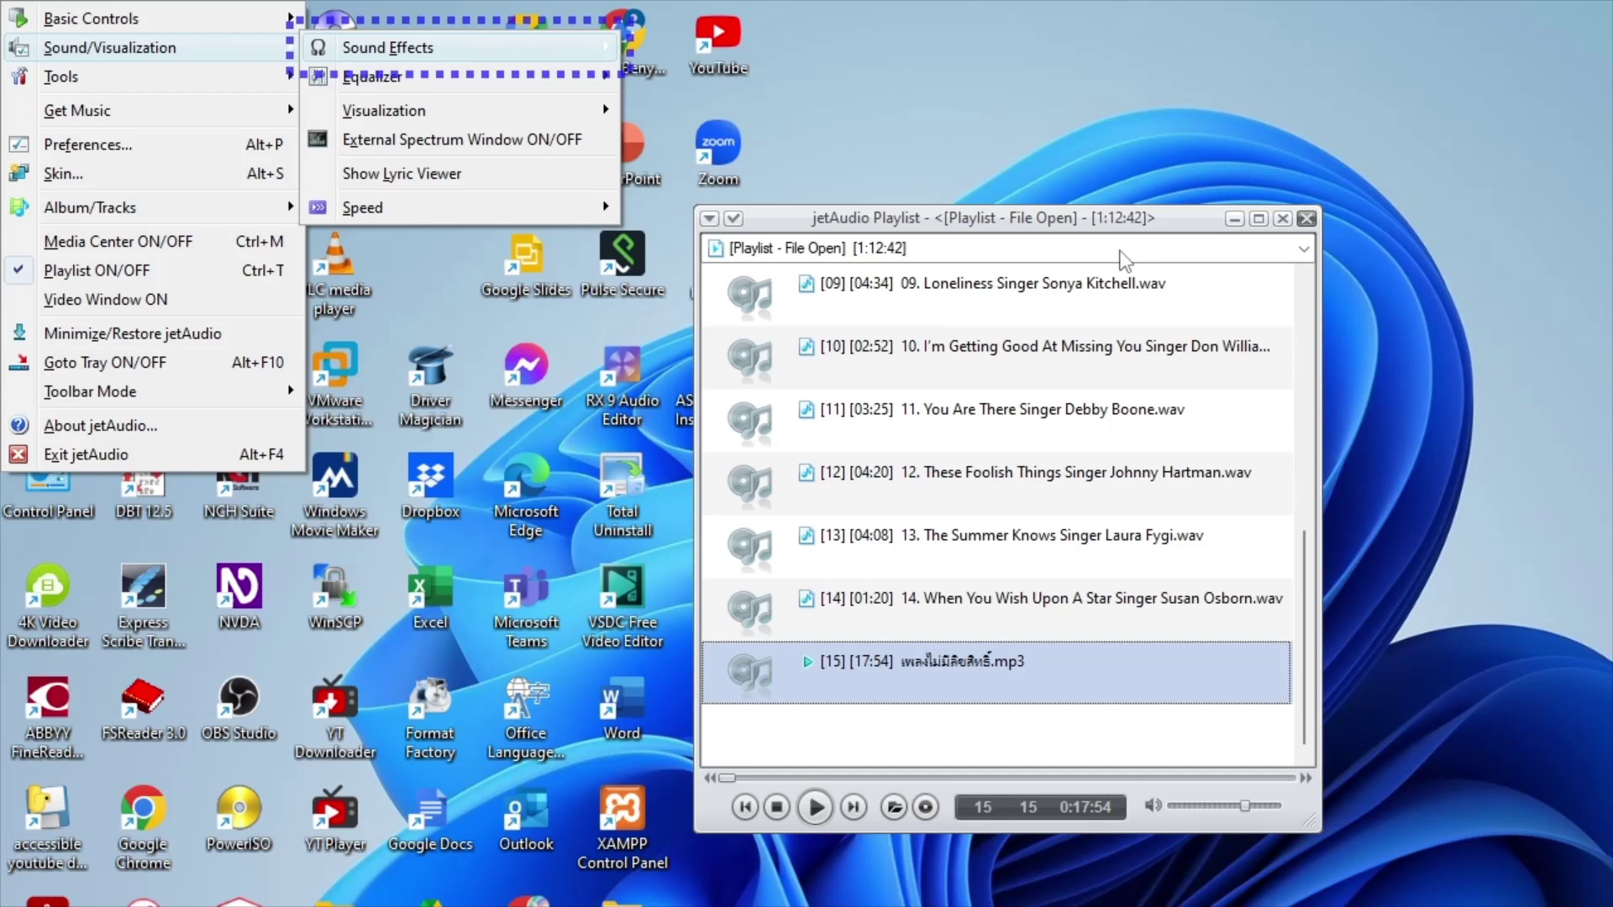
# Review the Wide and Reverb sound effects and the reverb modes Hall, Room, Stage and Stadium.
pyautogui.press('Right')
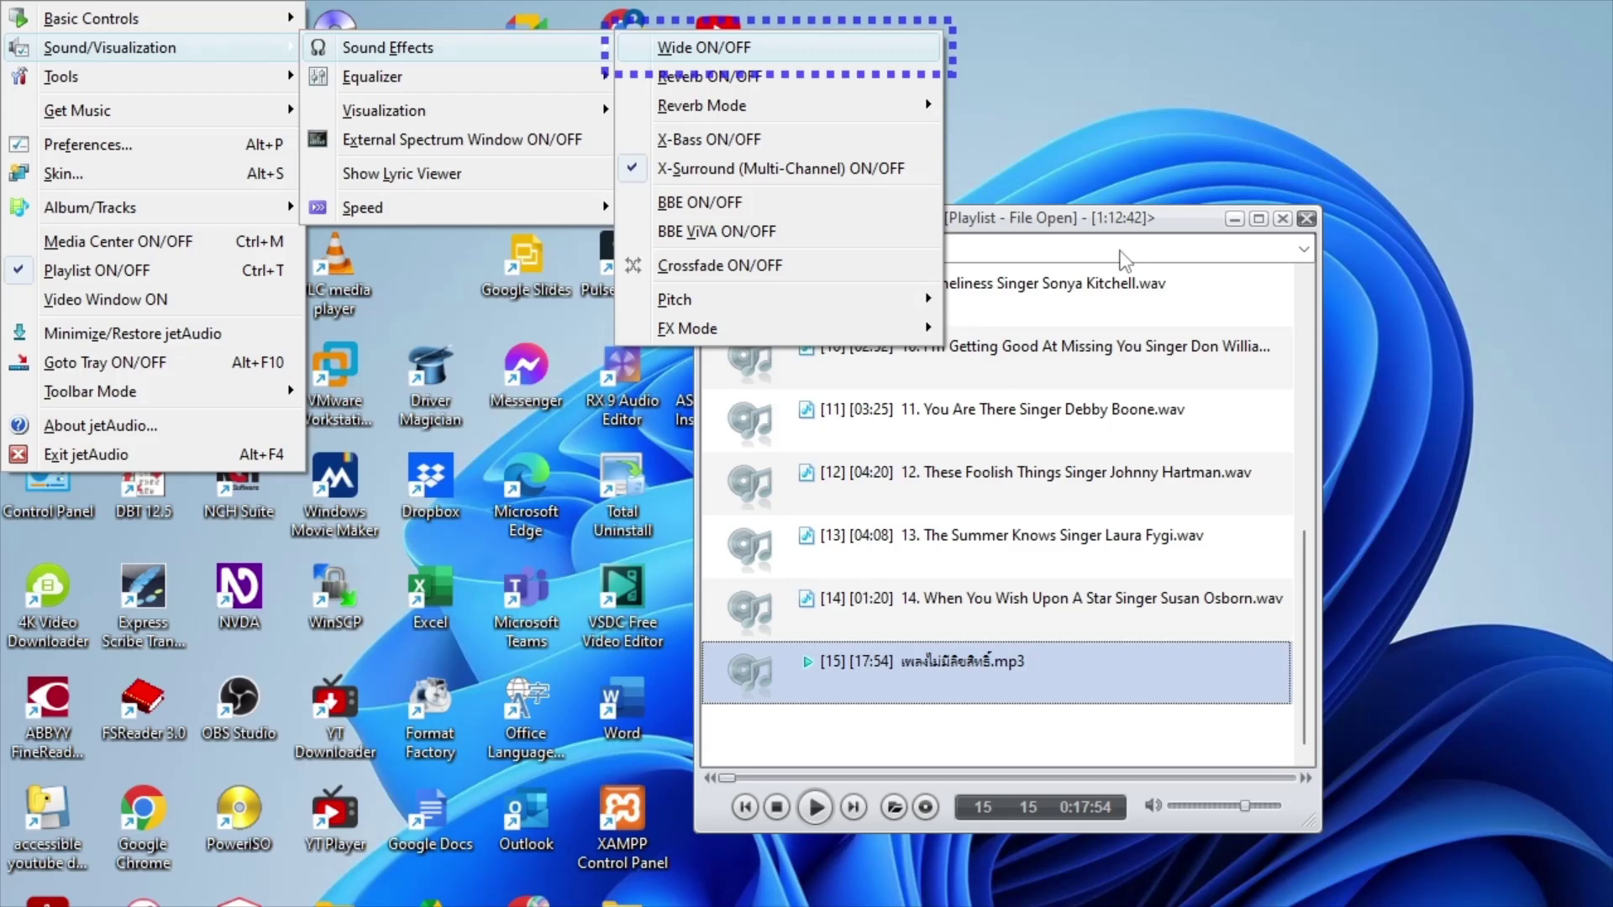
pyautogui.press('Down')
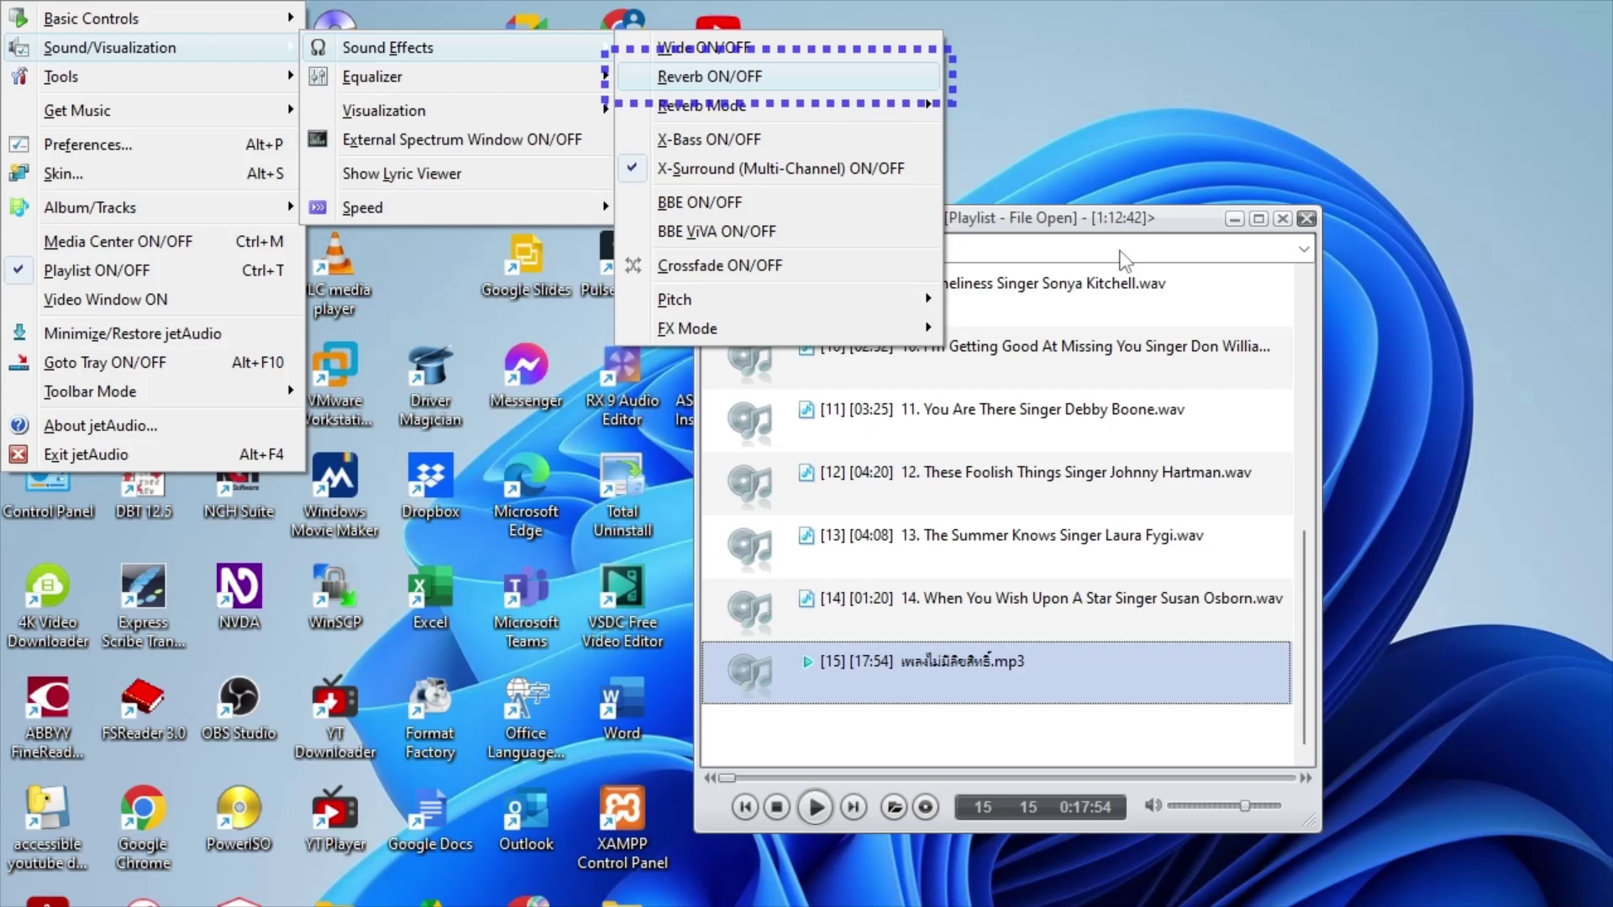
pyautogui.press('Down')
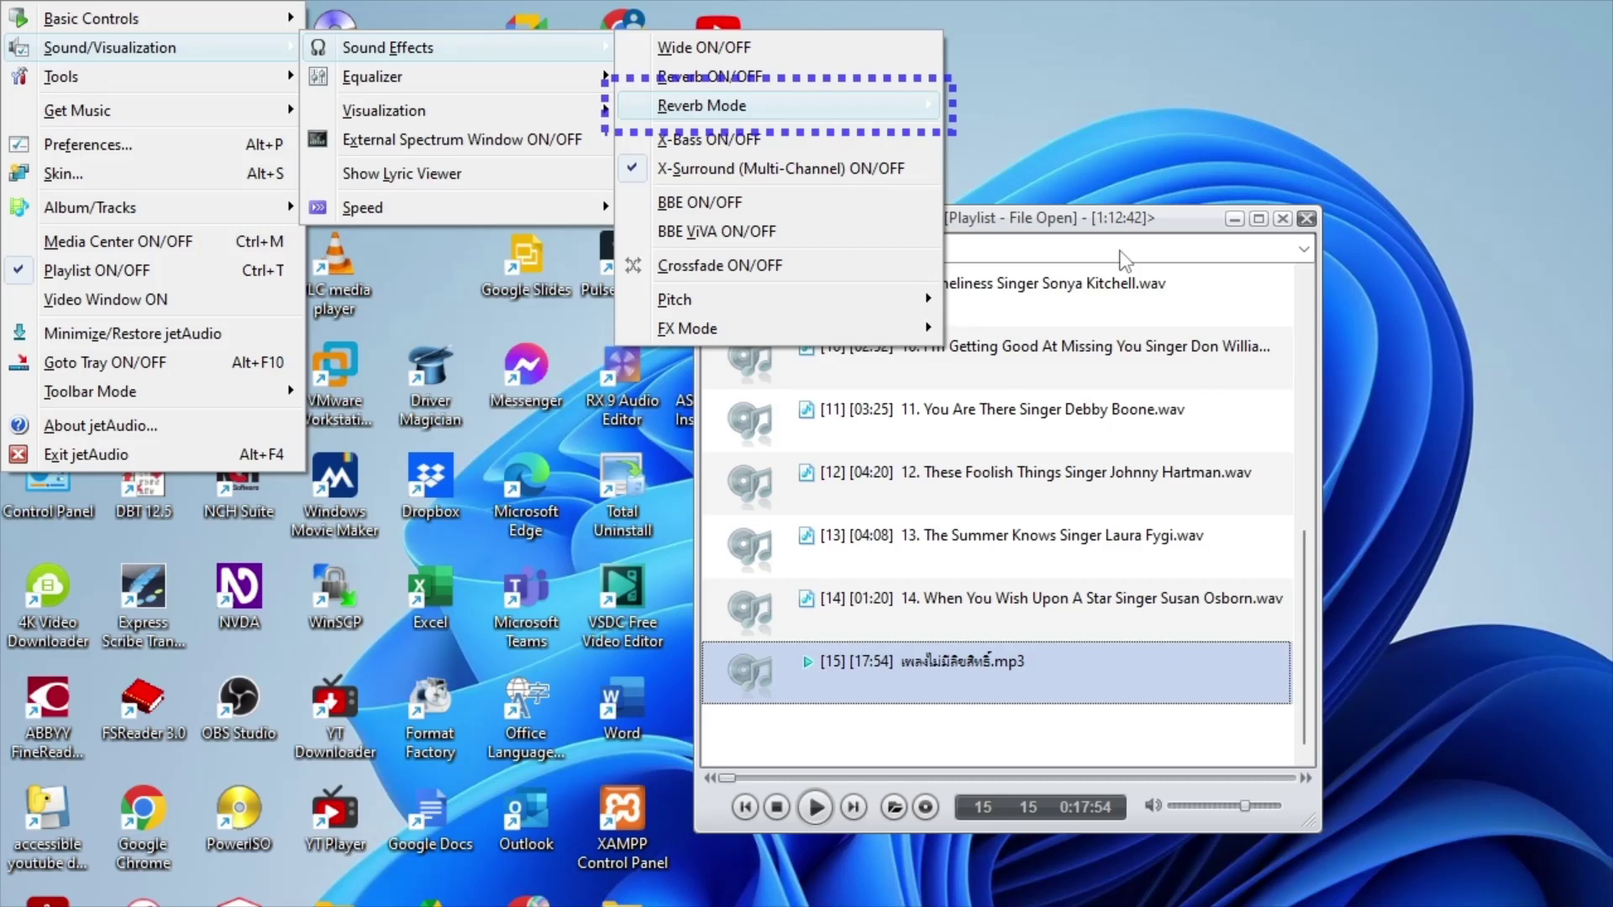
pyautogui.press('Right')
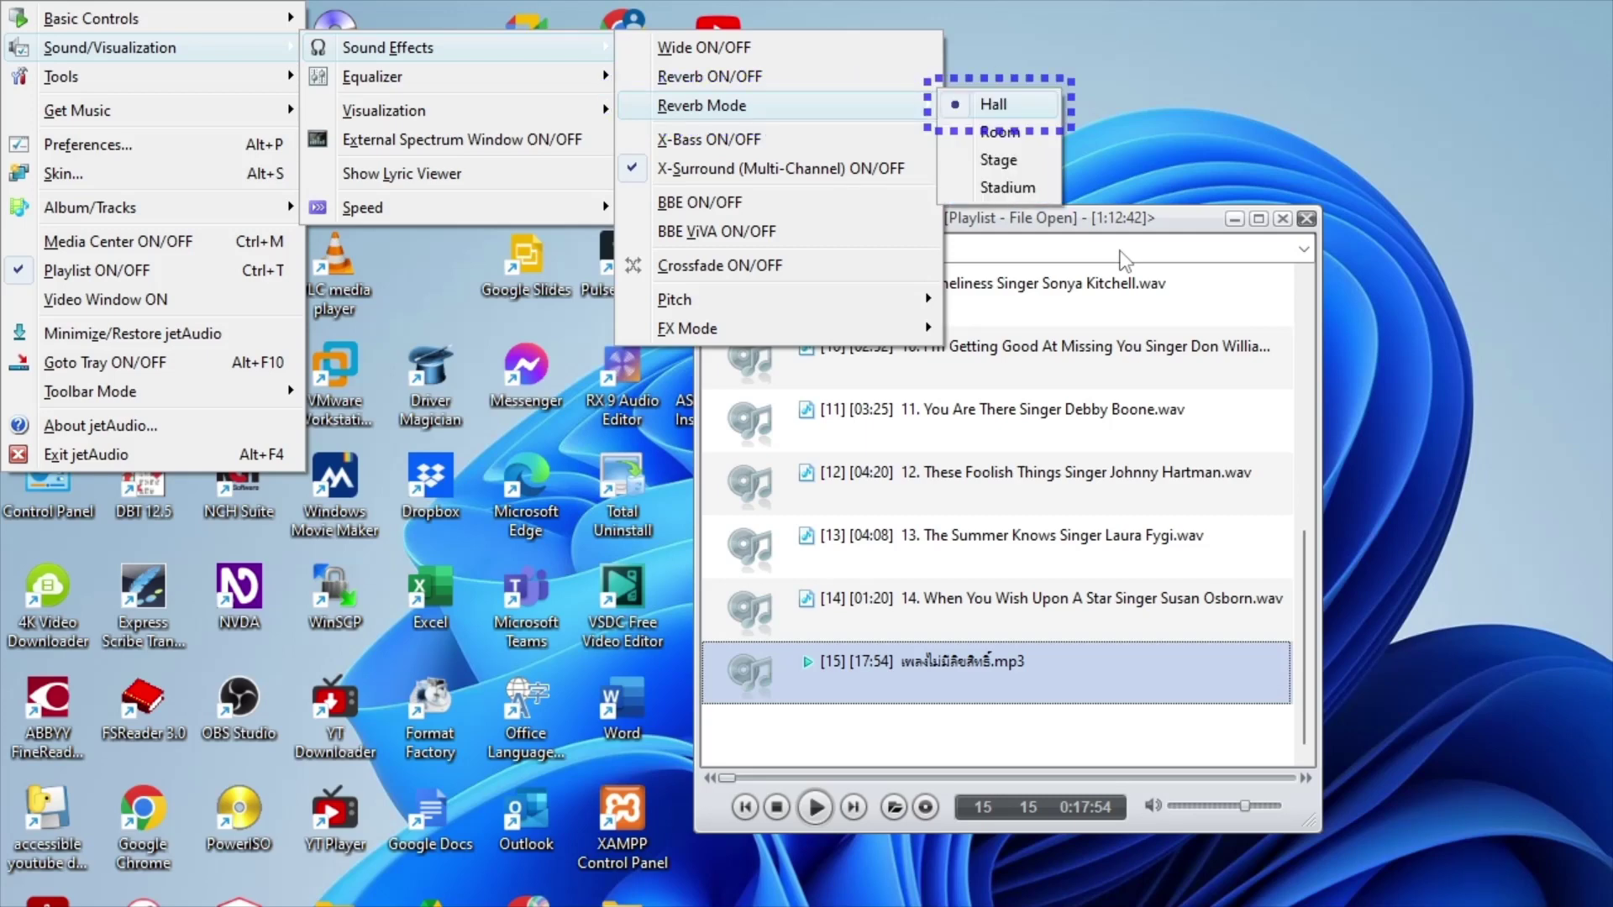
pyautogui.press('Down')
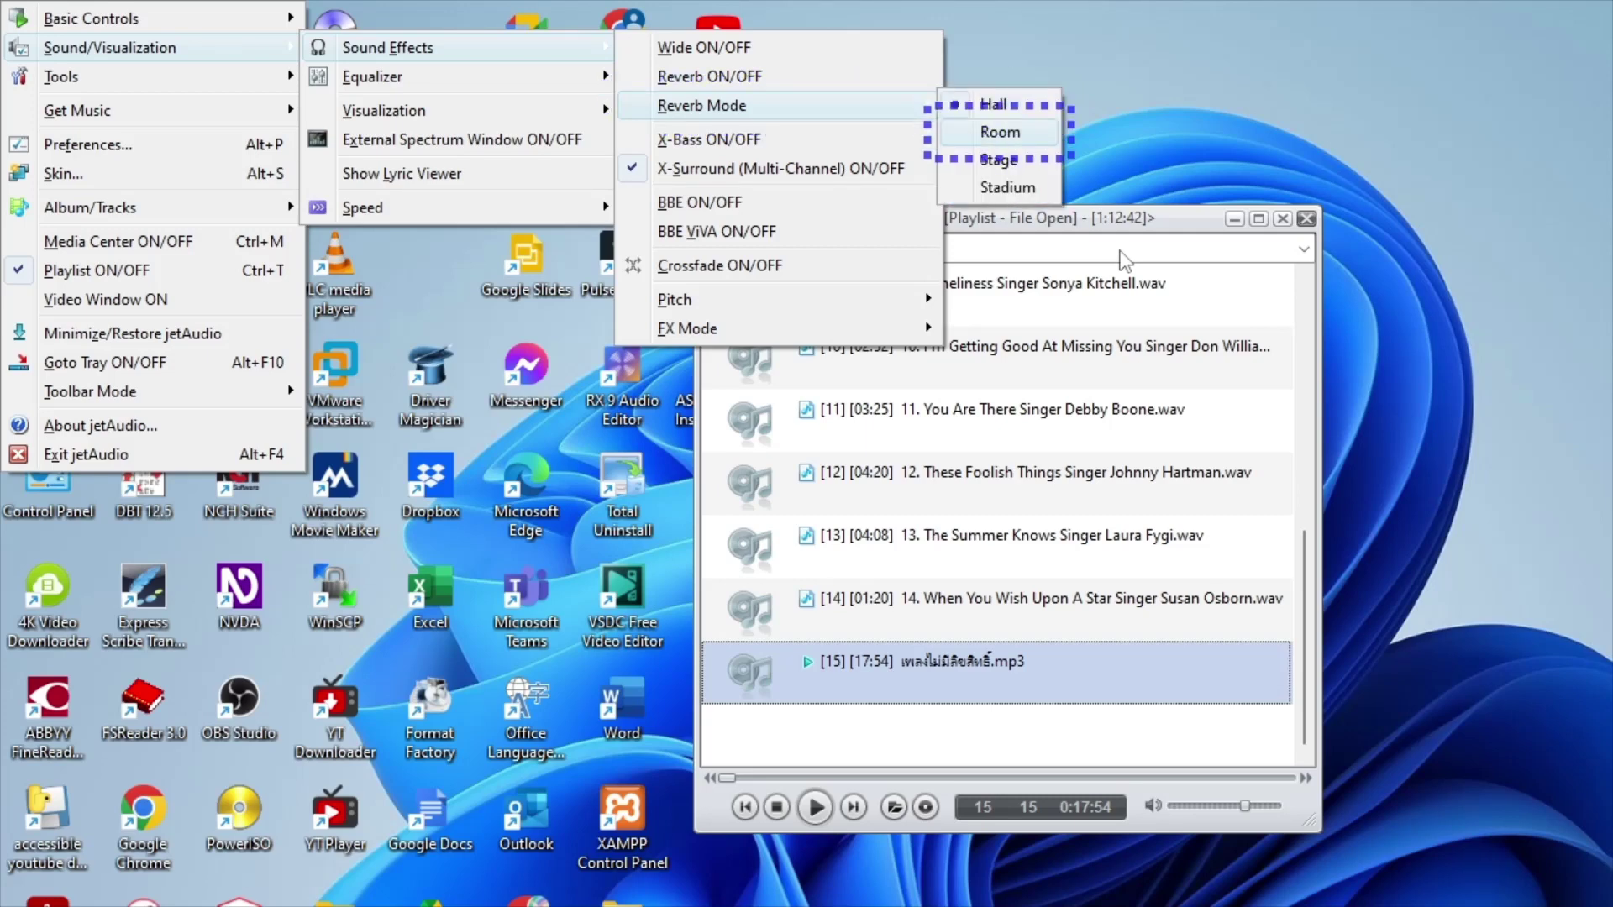
pyautogui.press('Down')
pyautogui.press('Down')
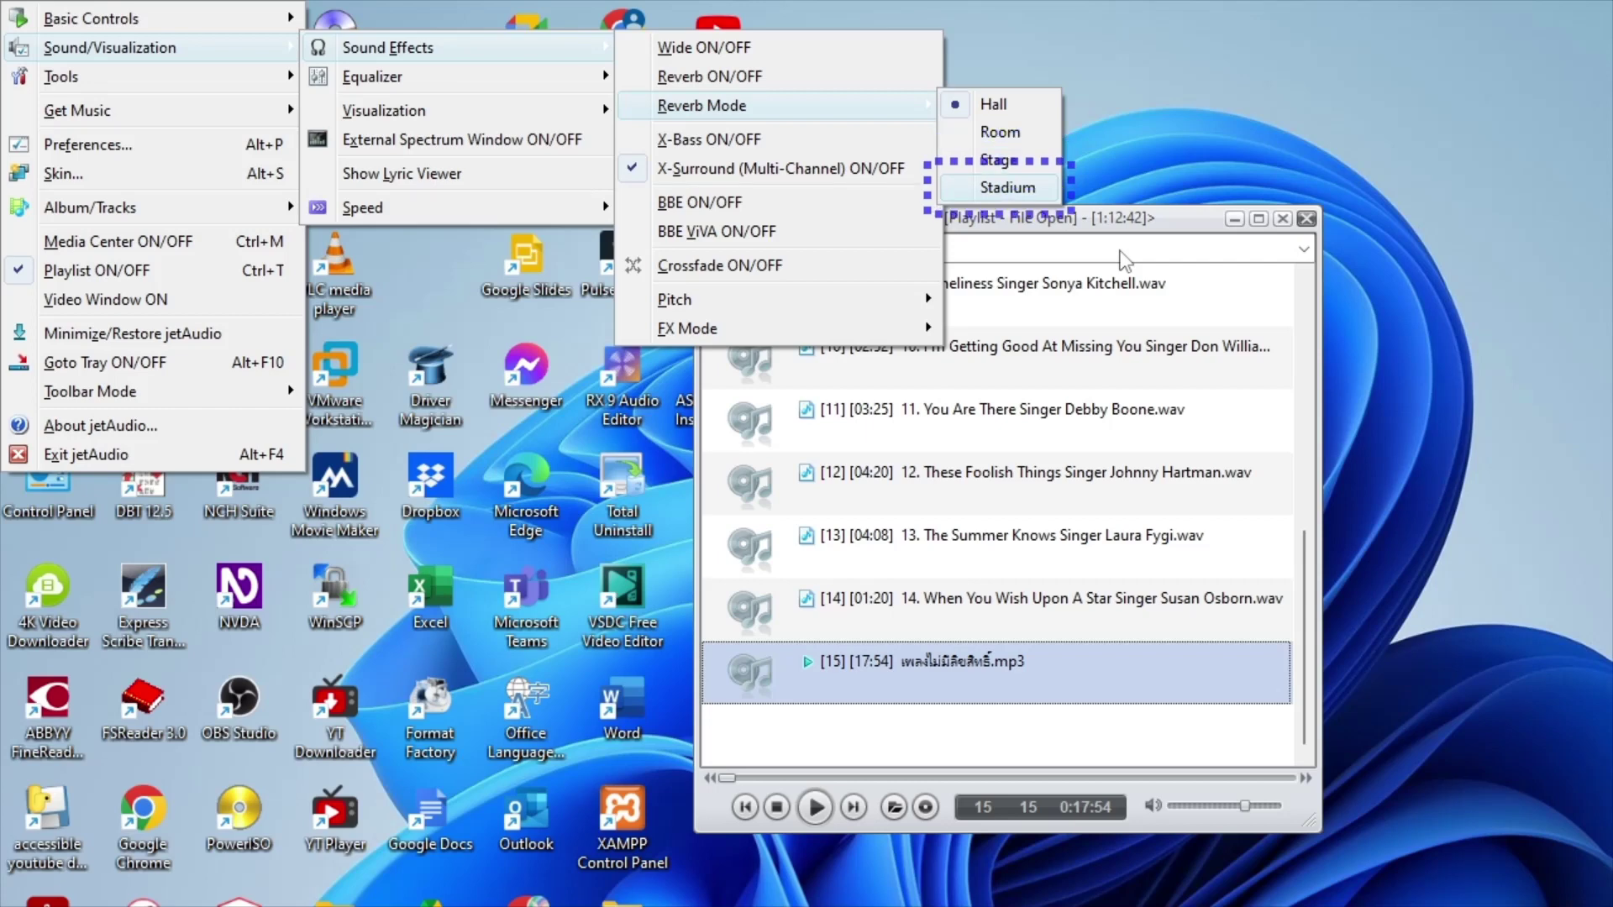
pyautogui.press('Up')
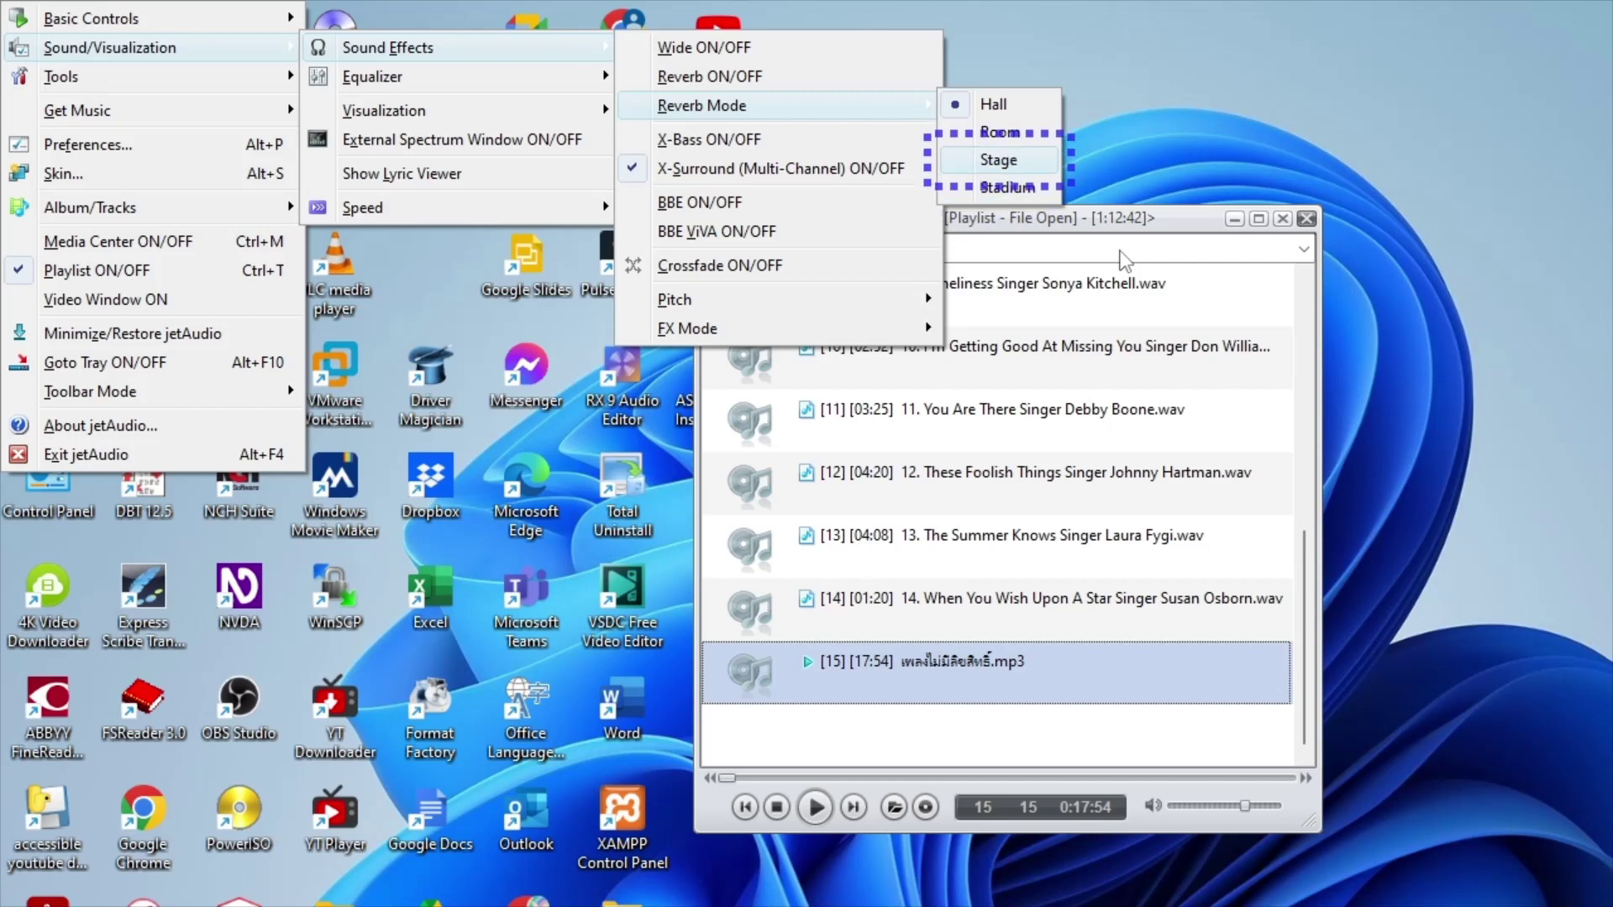
pyautogui.press('Down')
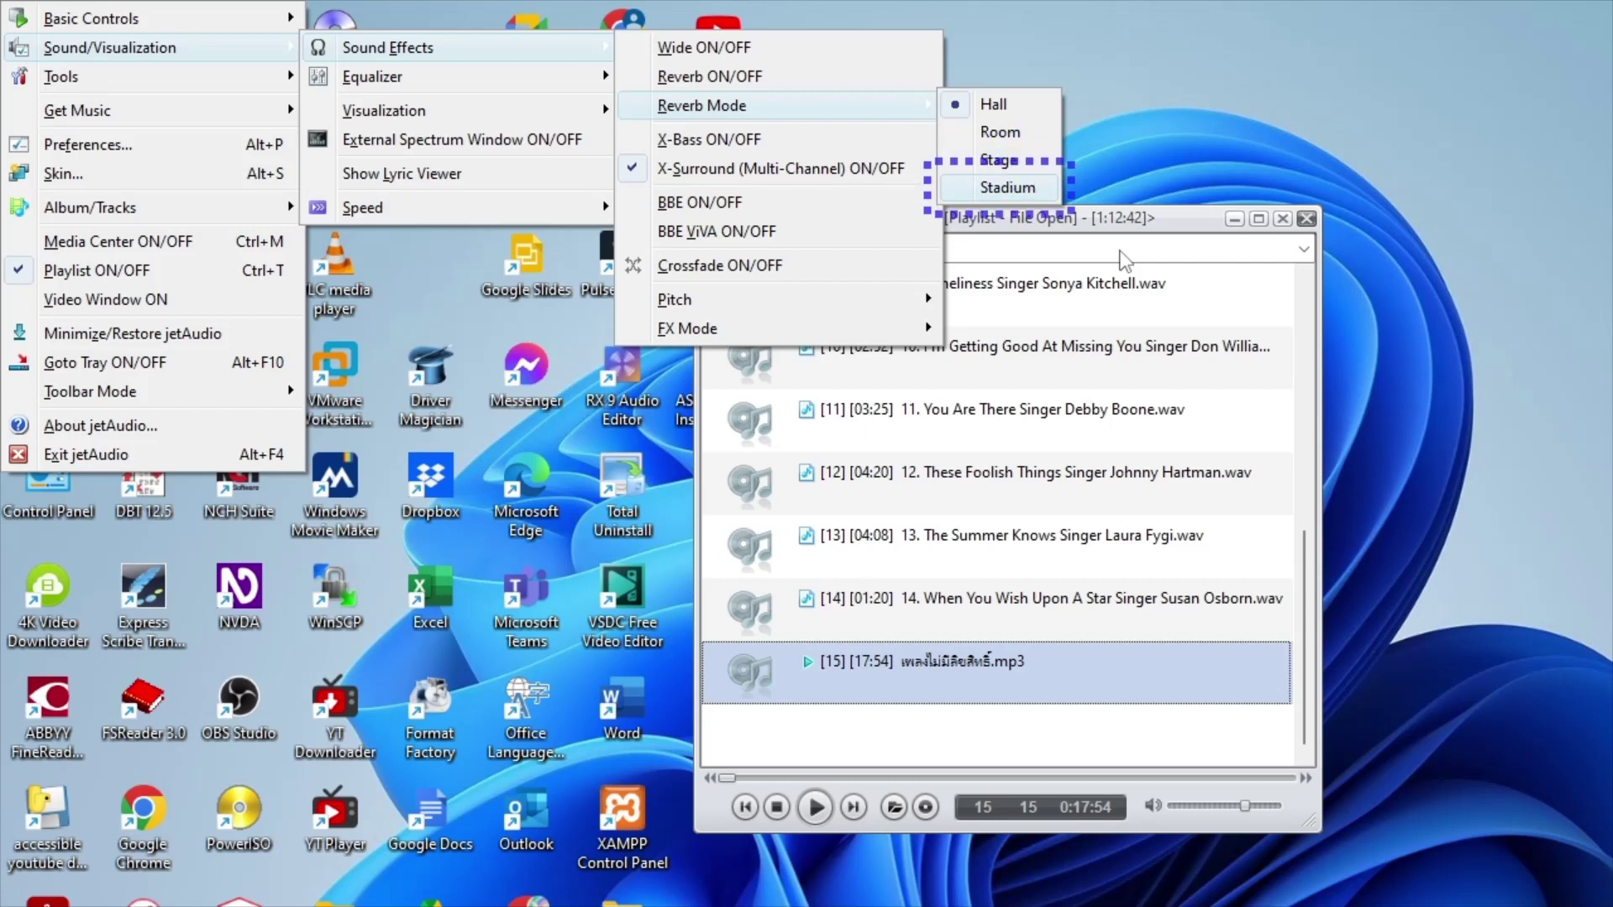
pyautogui.press('Down')
pyautogui.press('Left')
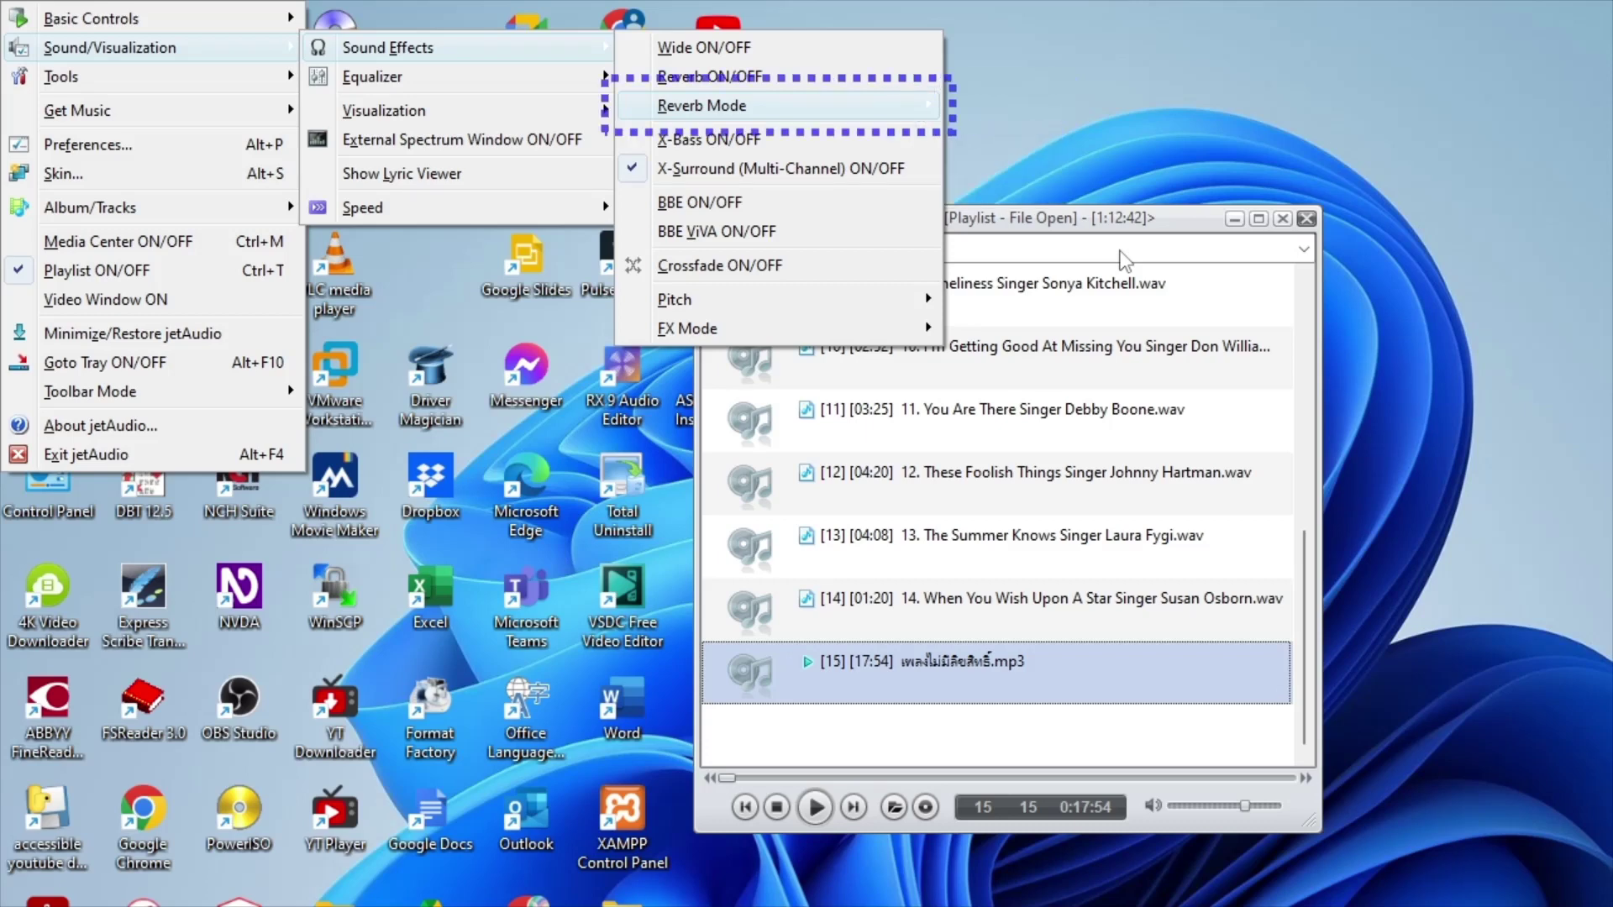
# Review the X-Bass, X-Surround, BBE, BBE ViVA and Crossfade sound effect toggles.
pyautogui.press('Down')
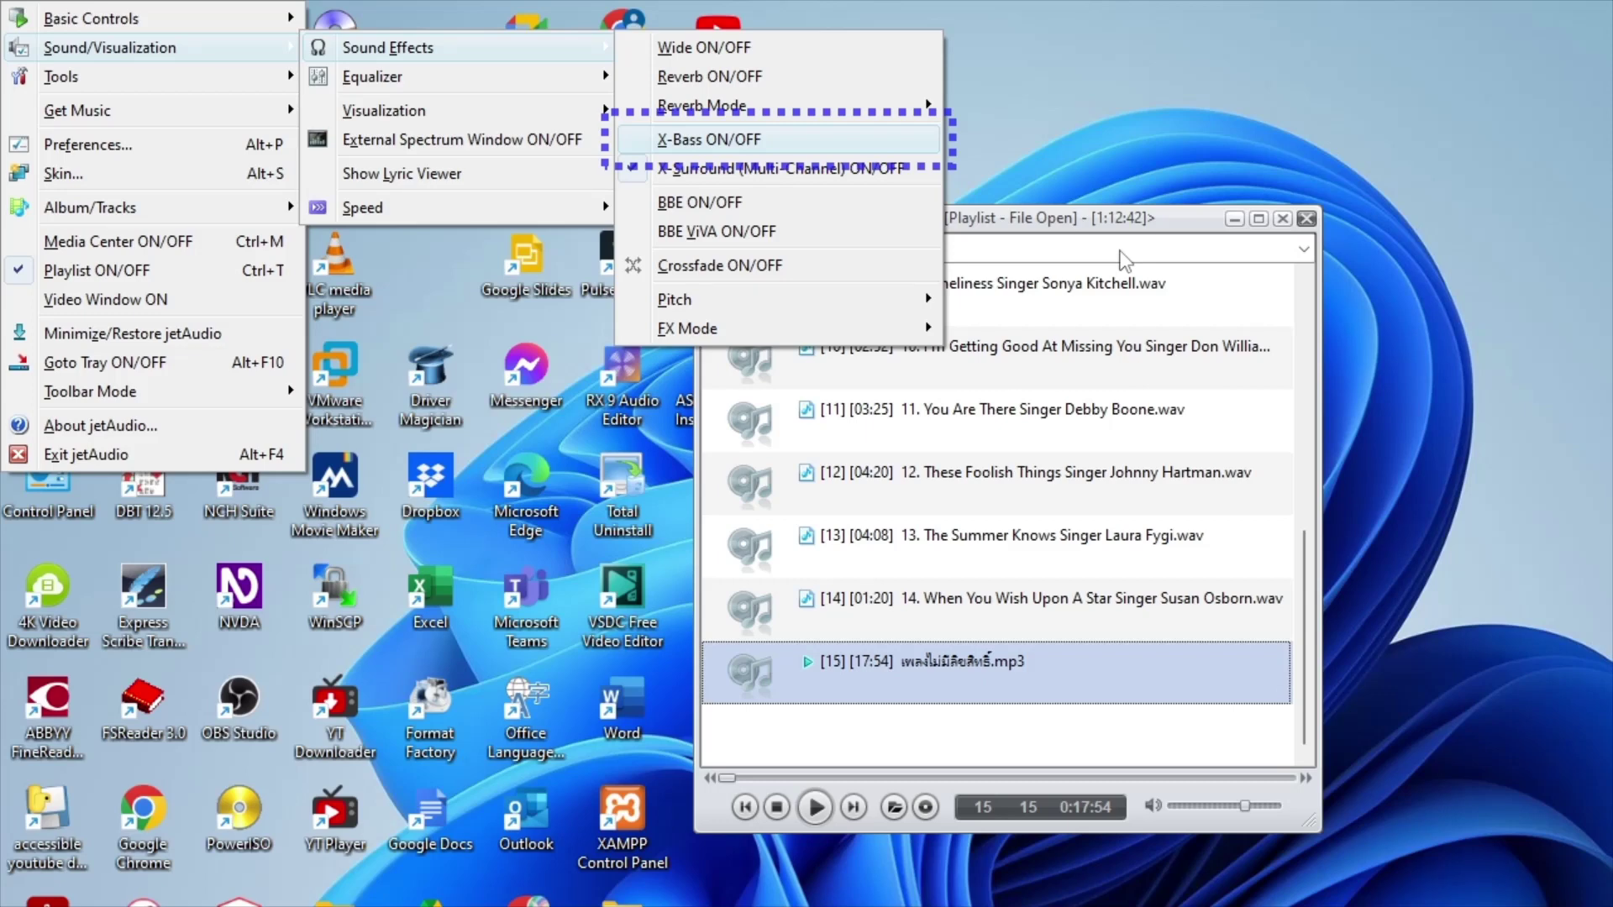
pyautogui.press('Down')
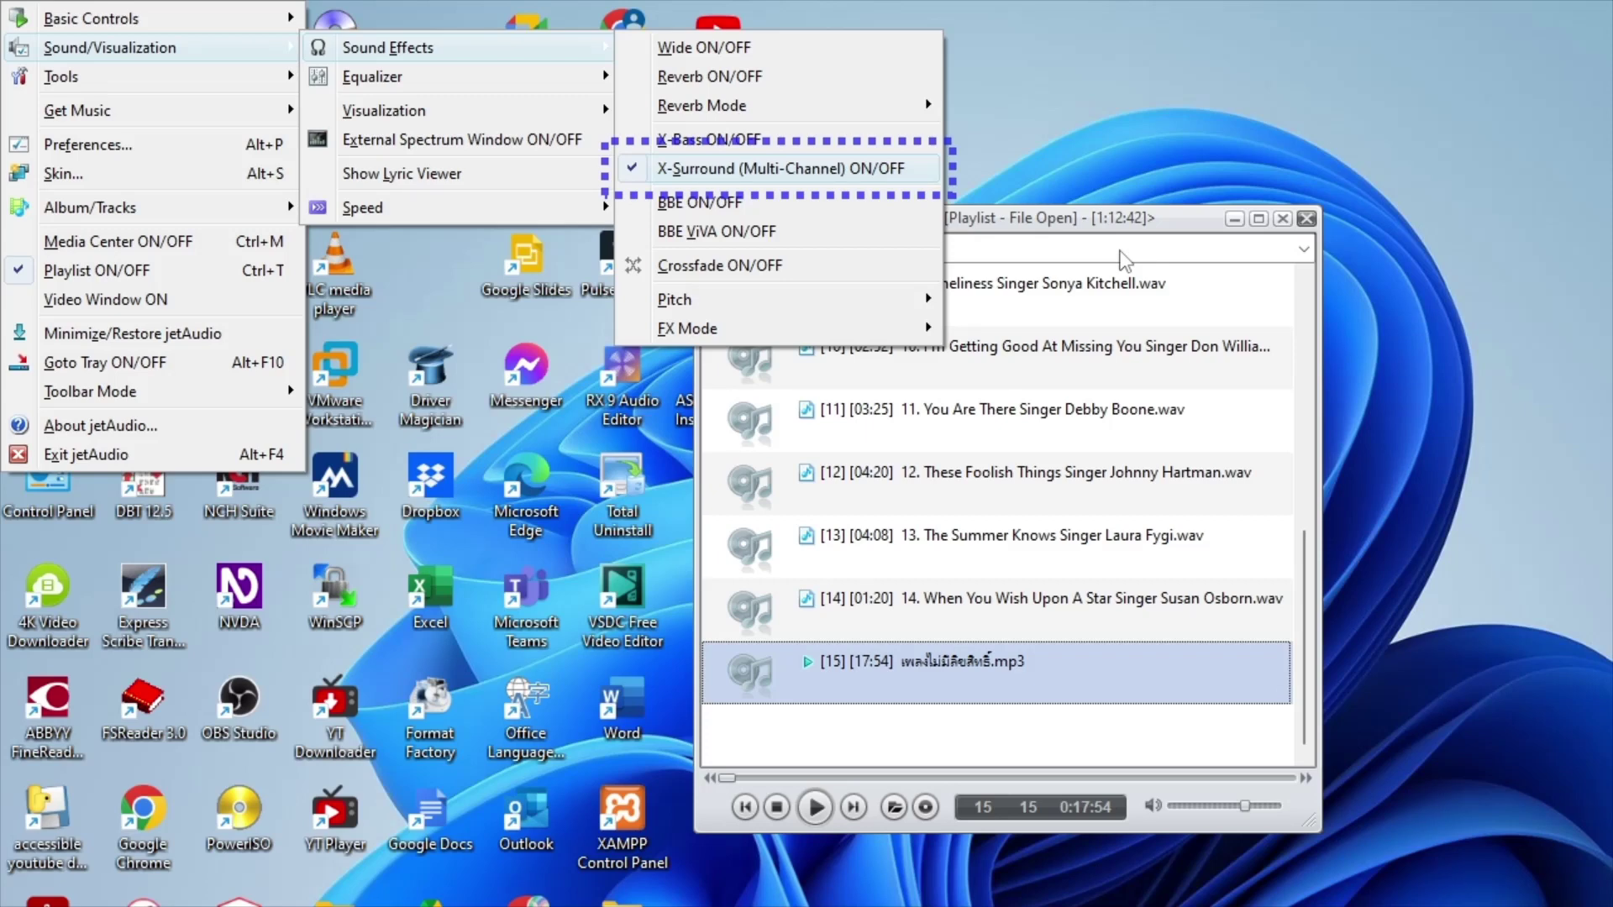
pyautogui.press('Down')
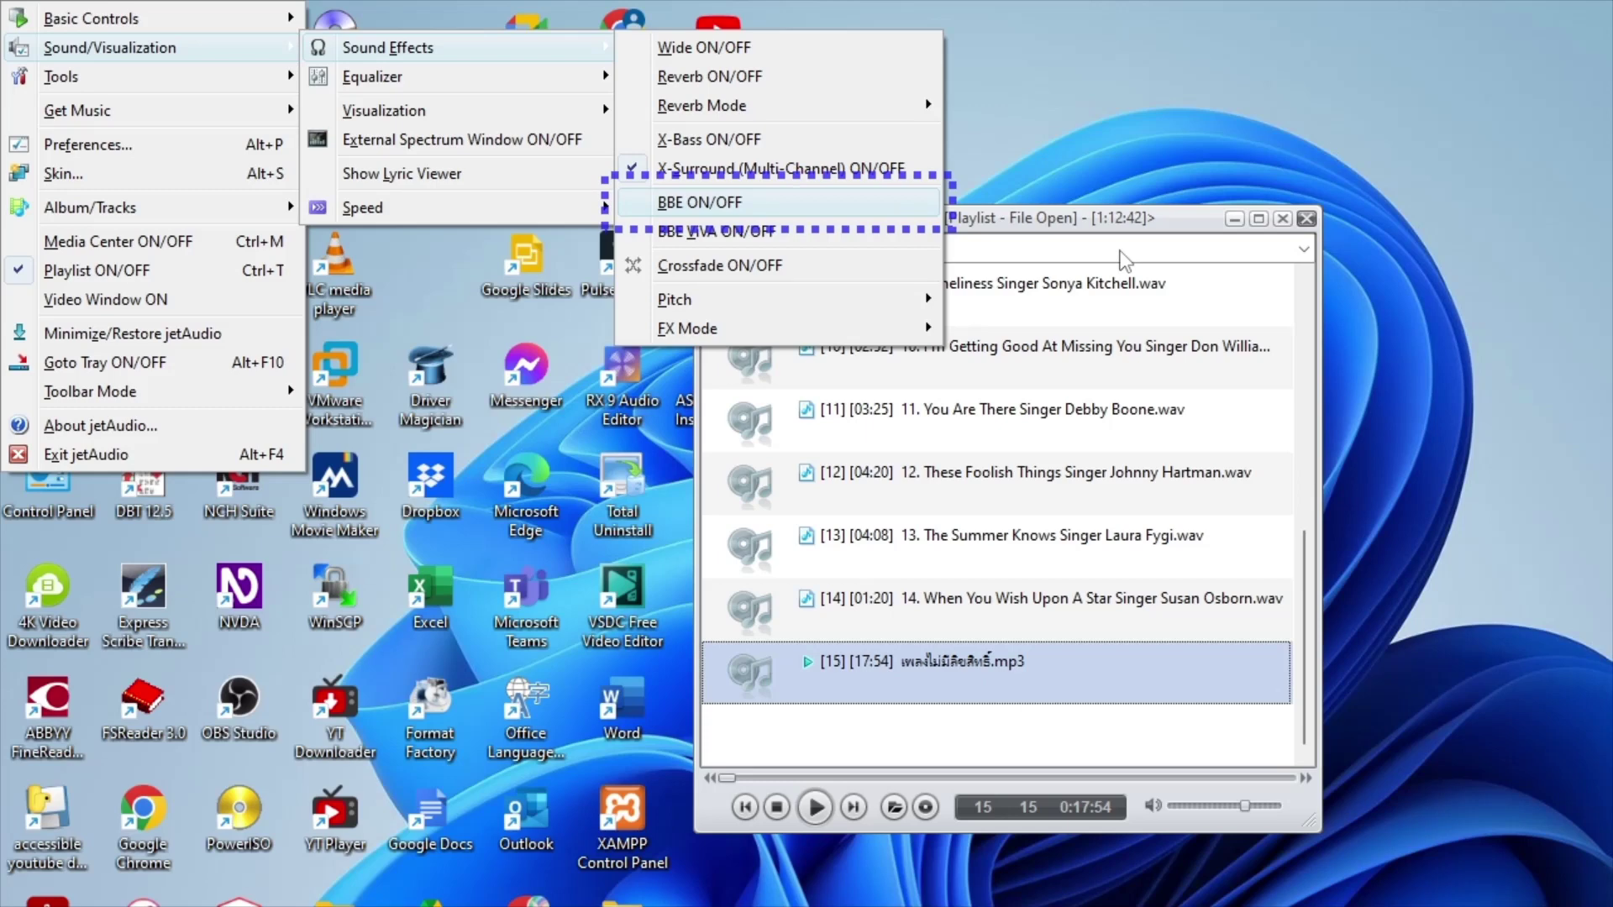
pyautogui.press('Down')
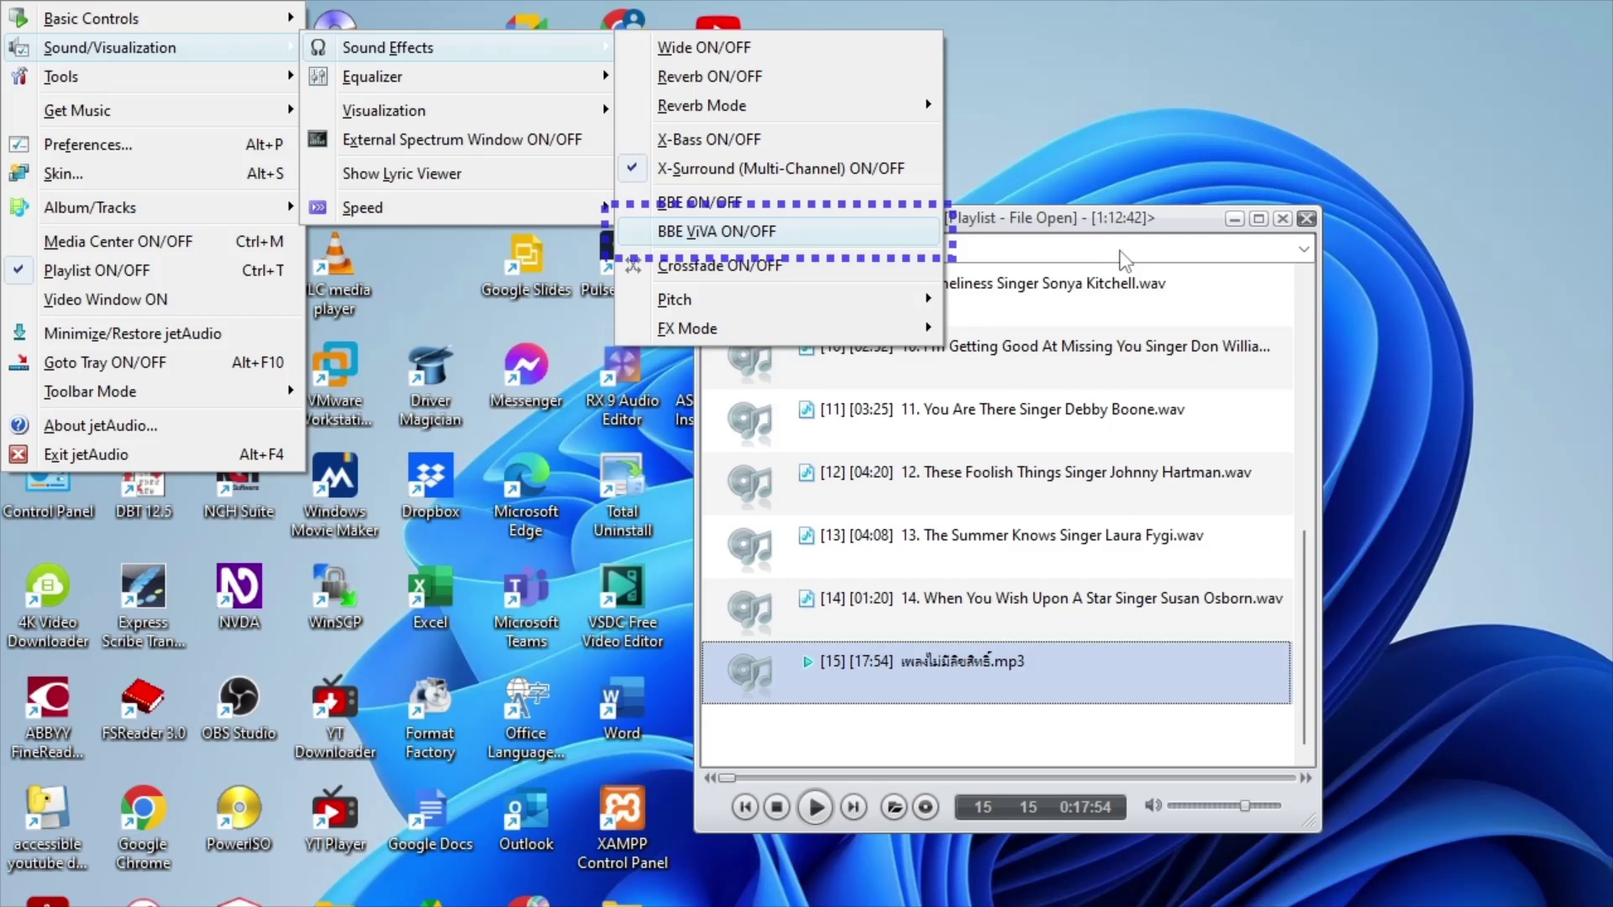
pyautogui.press('Down')
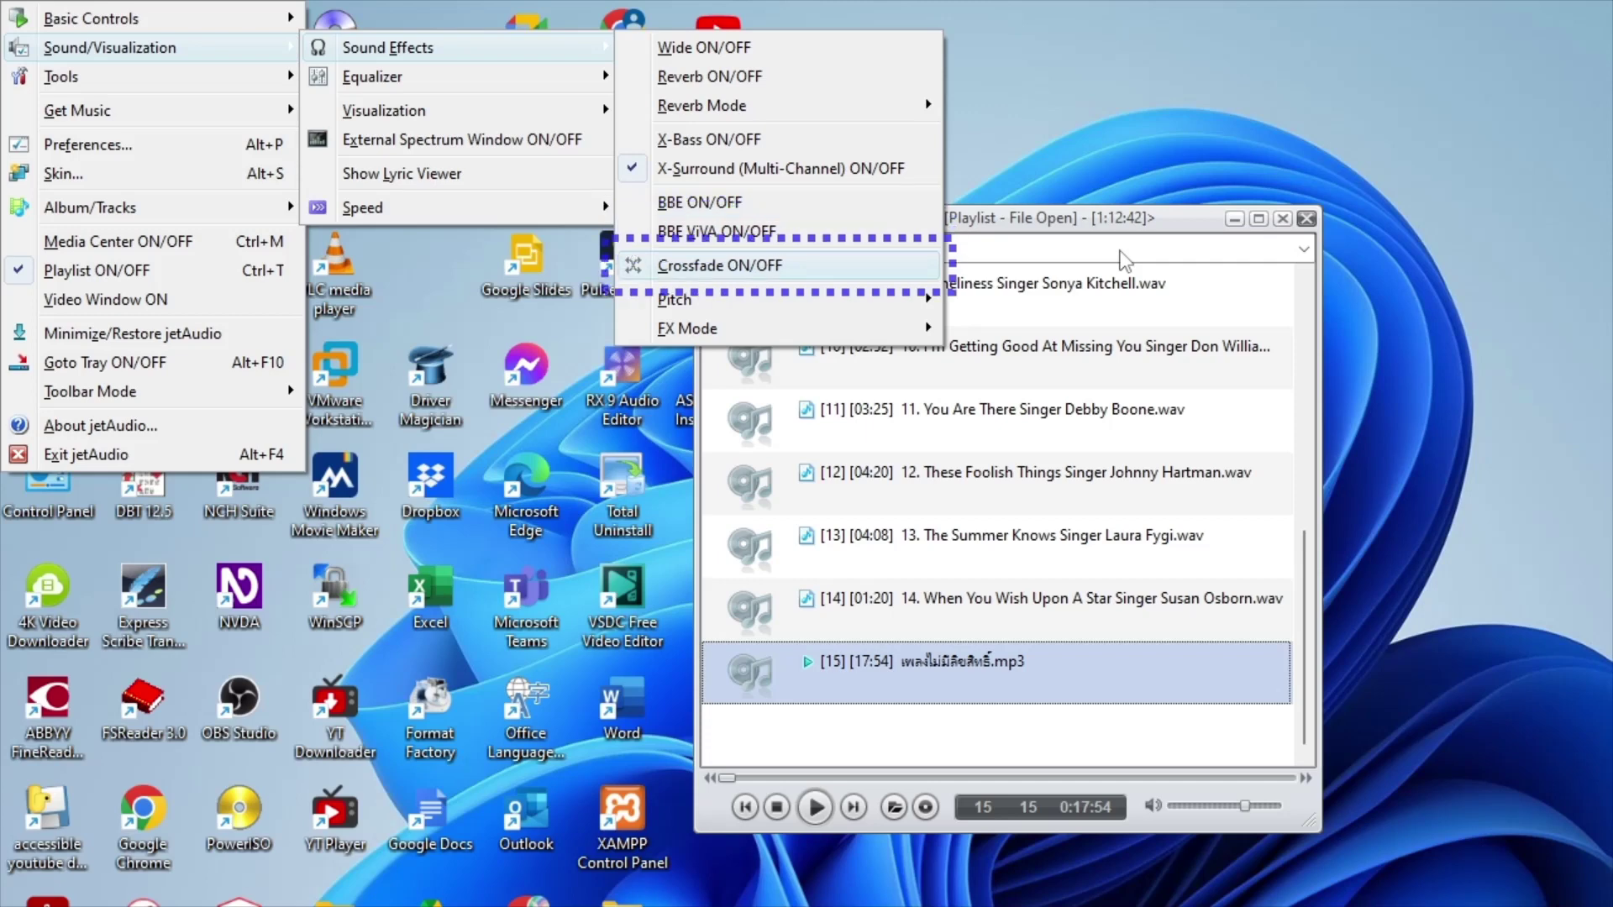
# Inspect the available Pitch values for the sound effects, leaving the list without choosing one.
pyautogui.press('Down')
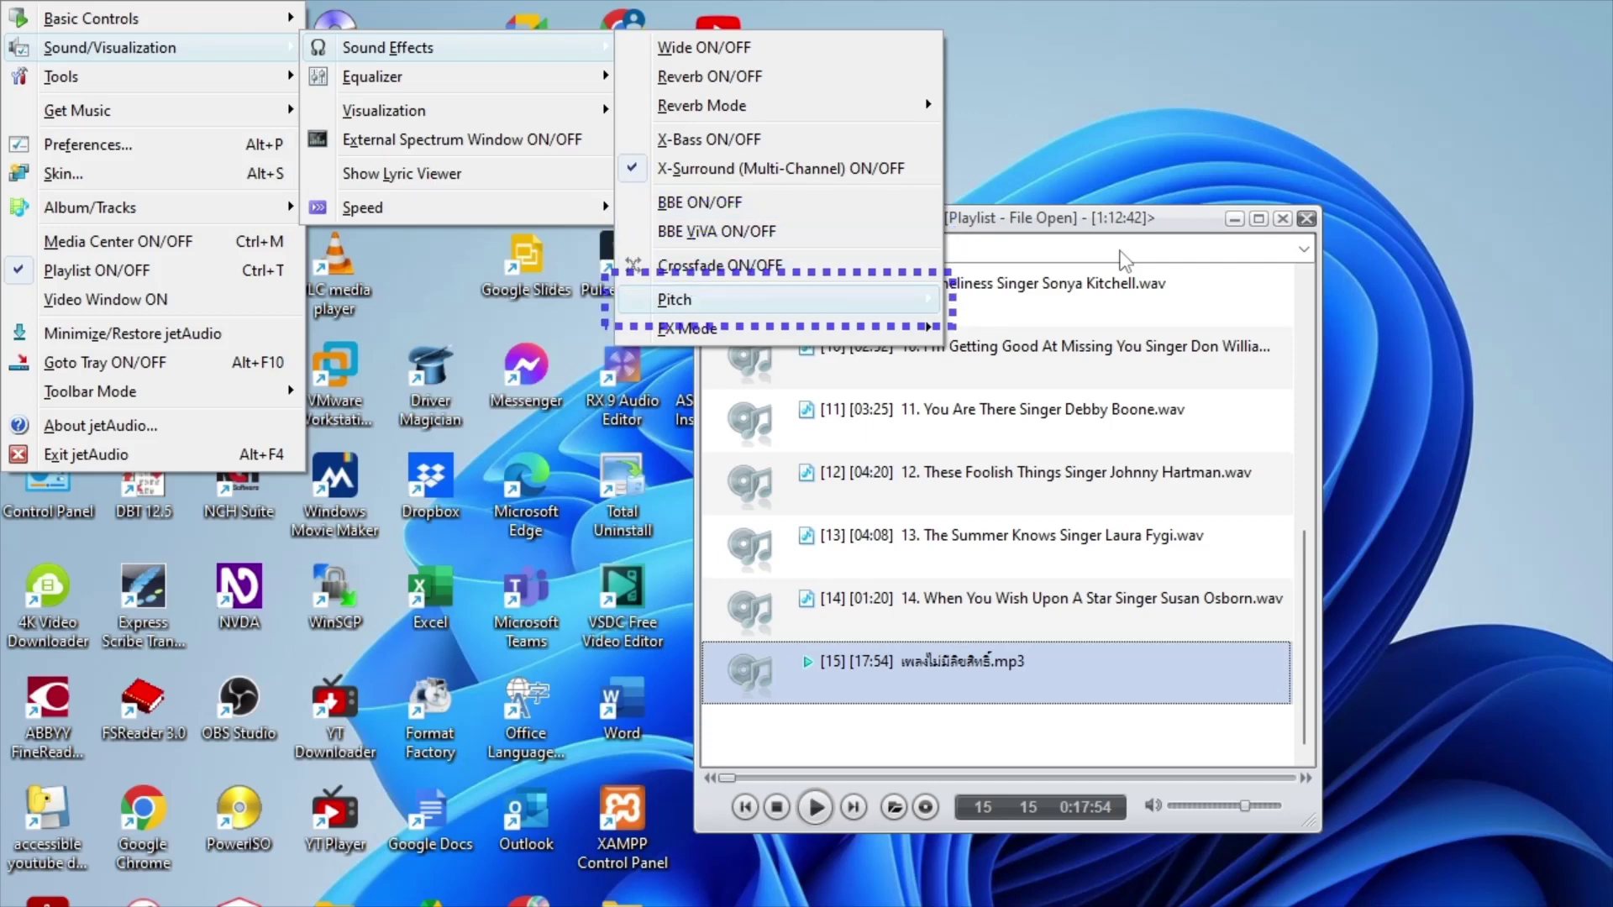
pyautogui.press('Down')
pyautogui.press('Up')
pyautogui.press('Right')
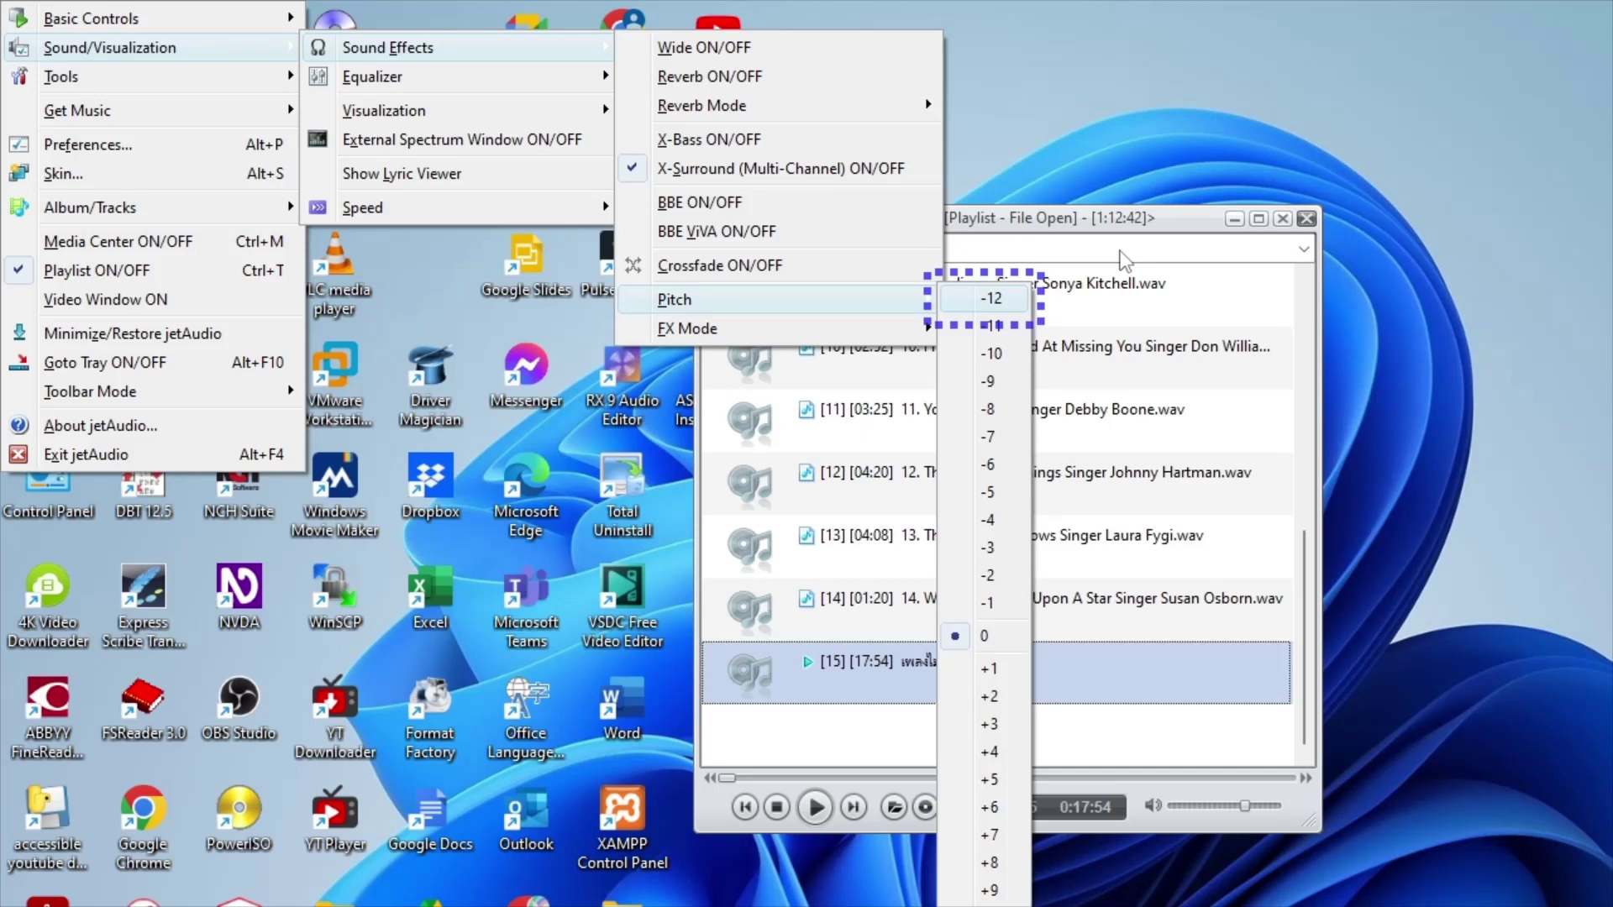
pyautogui.press('Down')
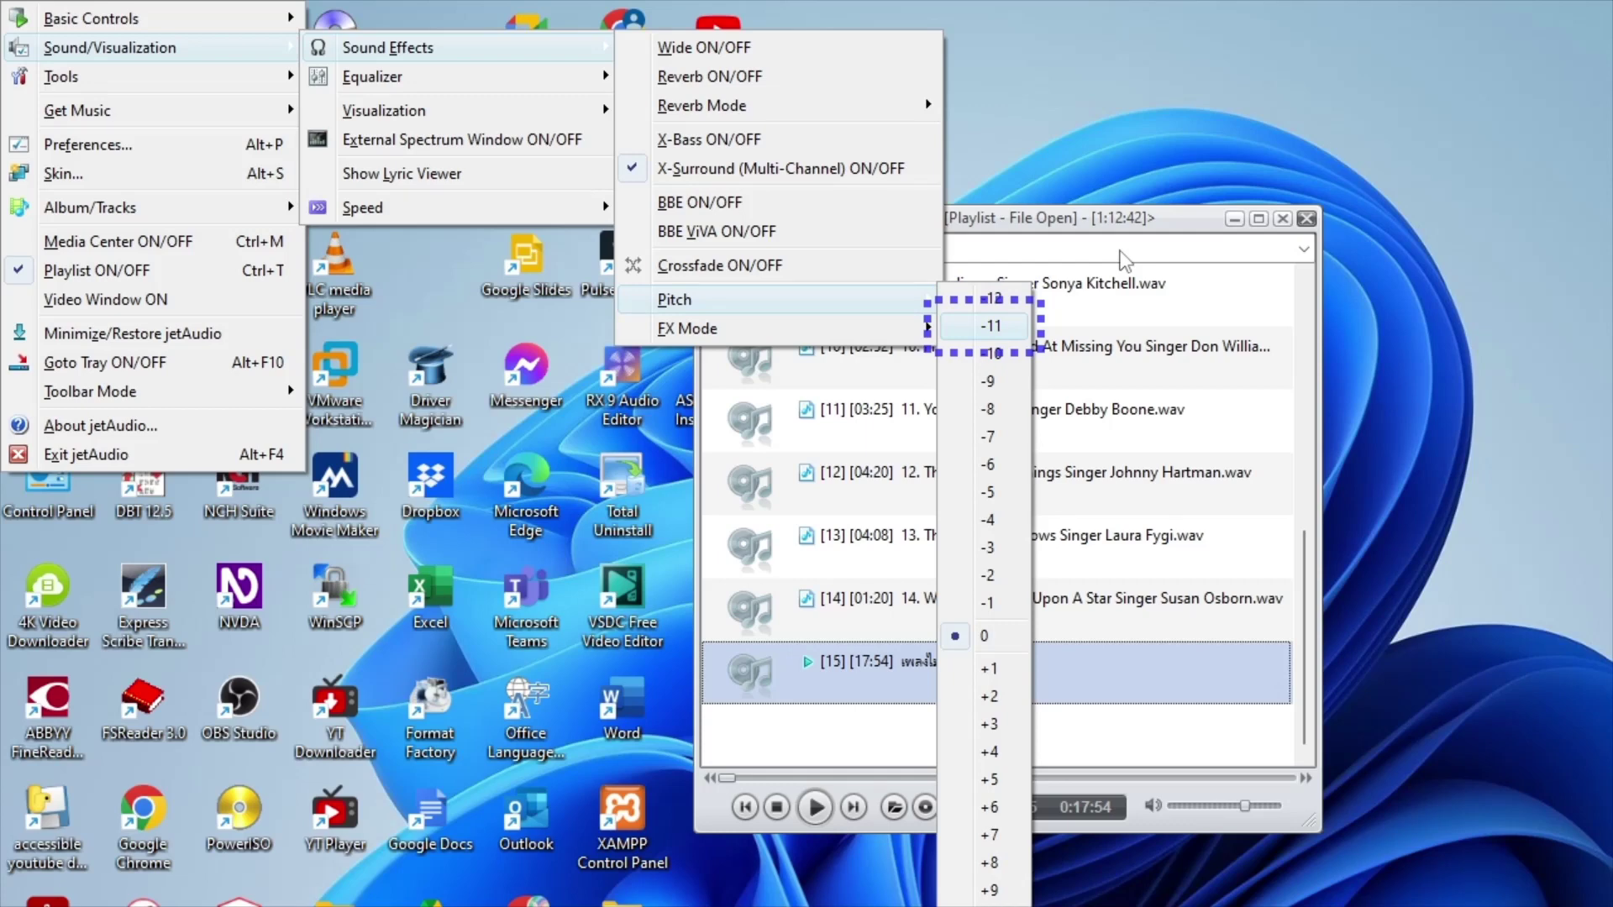
pyautogui.press('Down')
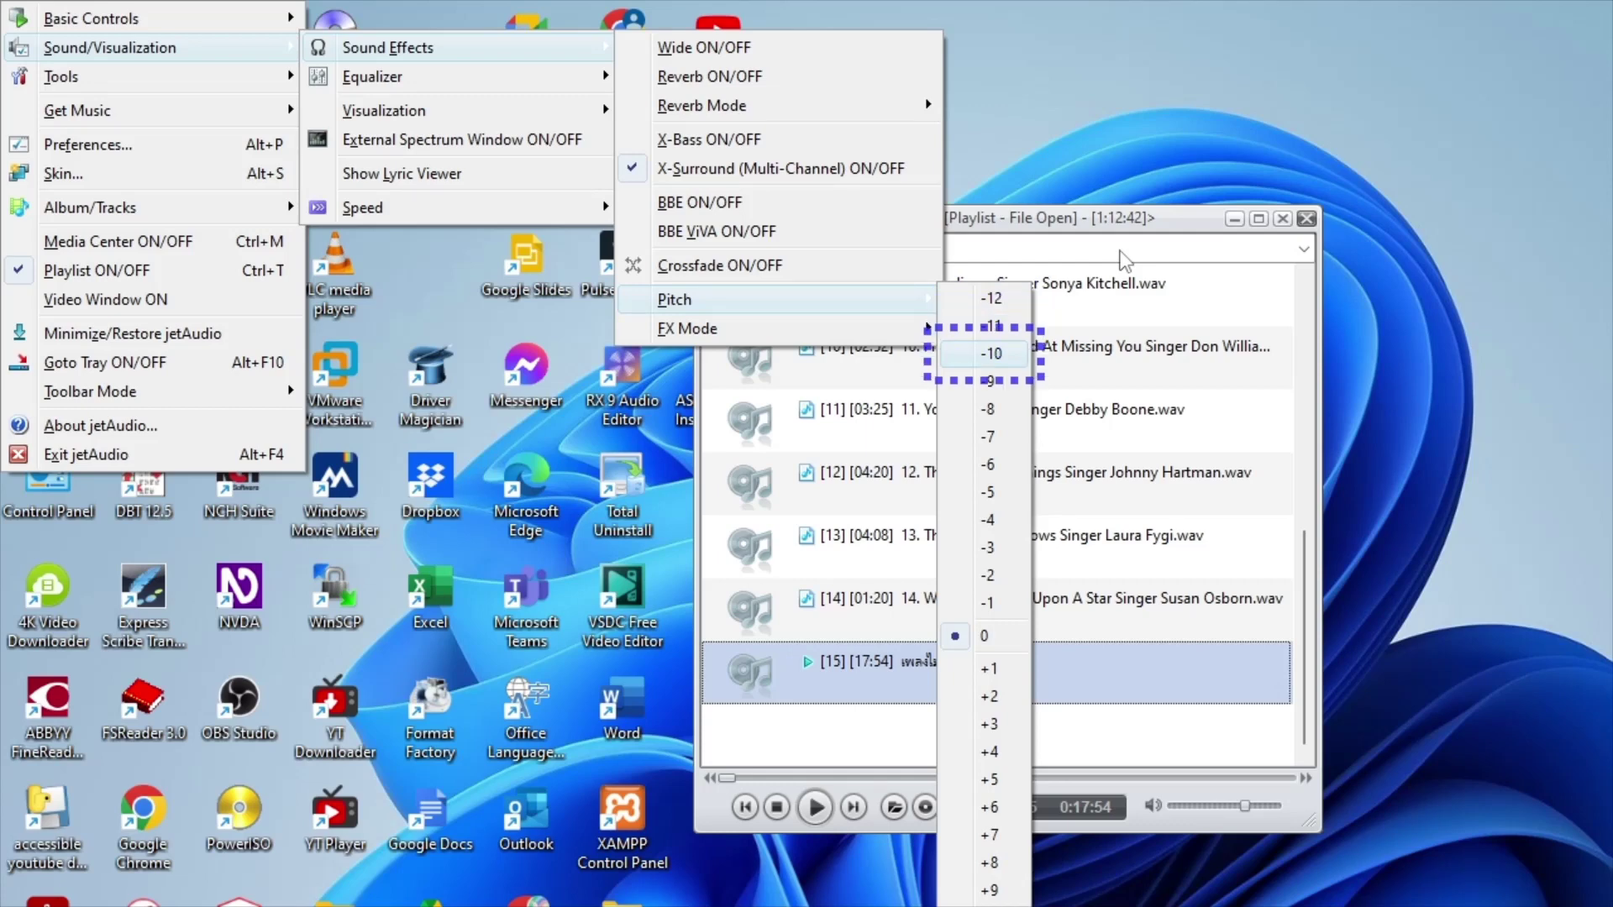
pyautogui.press('Up')
pyautogui.press('Up')
pyautogui.press('Up')
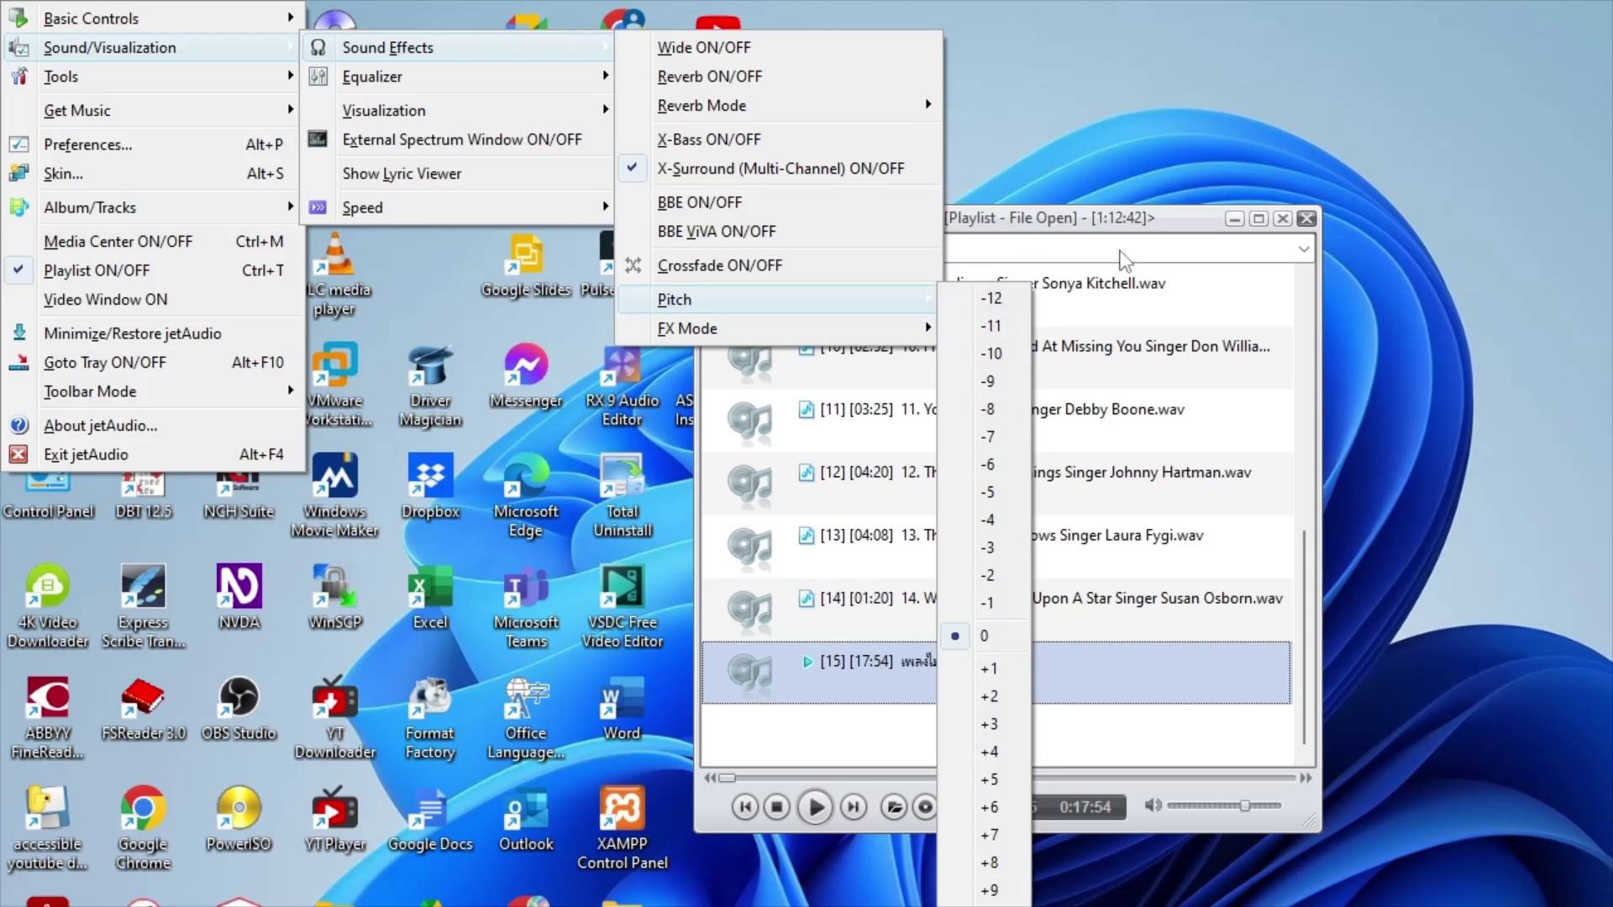
pyautogui.press('Escape')
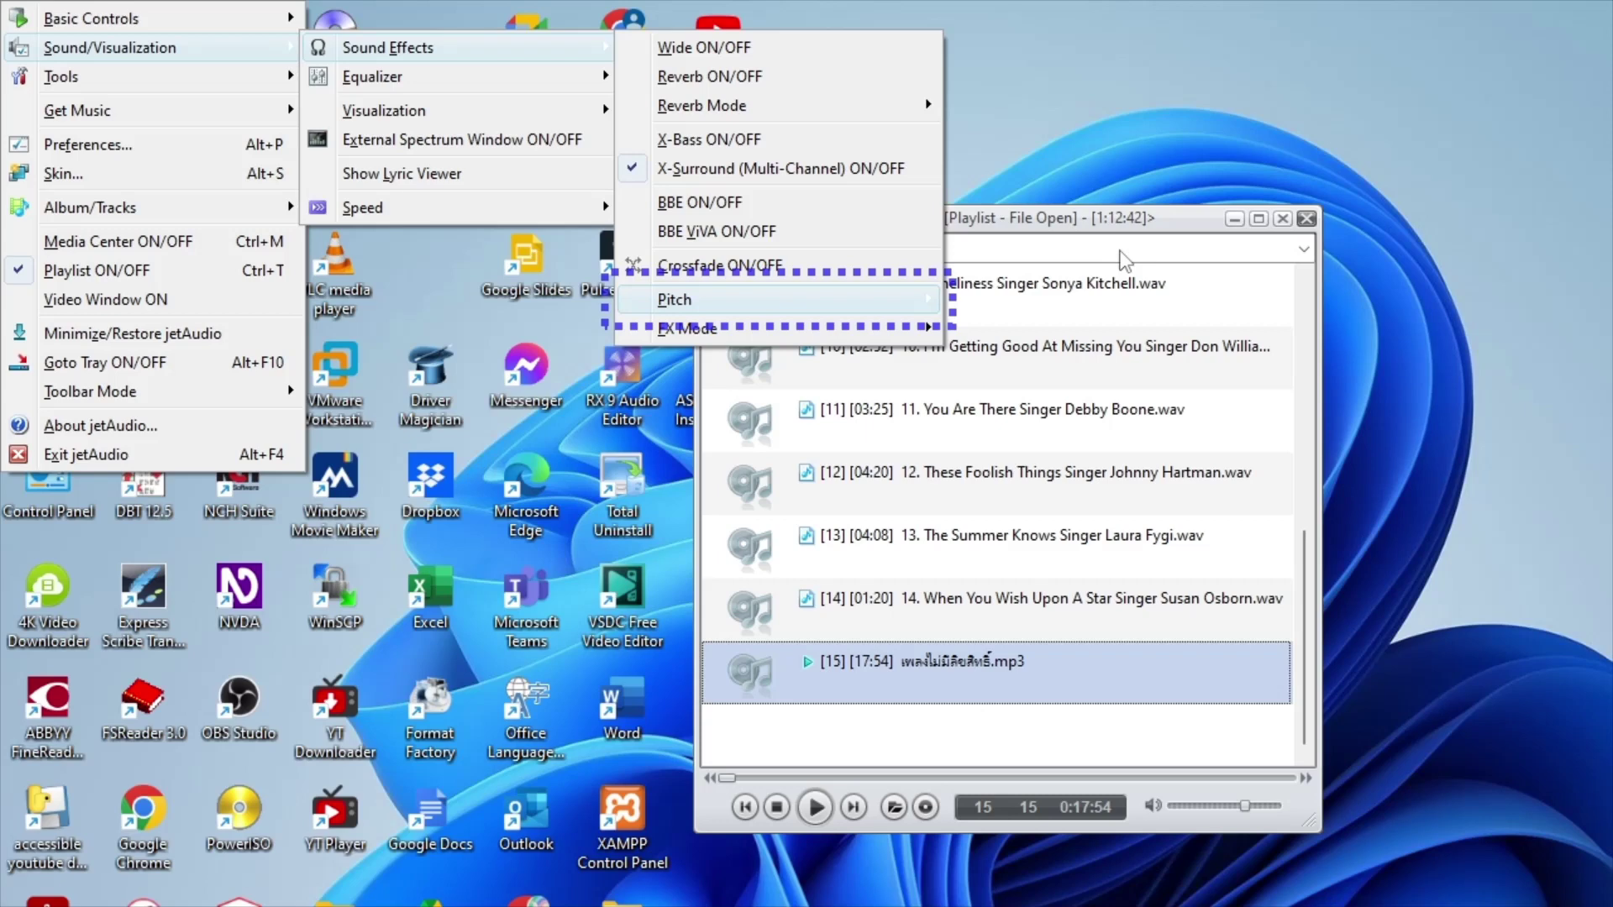
# Review the FX Mode options from Bypass, Flange and Robot through to Invert Phase Shift, leaving the list without choosing one.
pyautogui.press('Down')
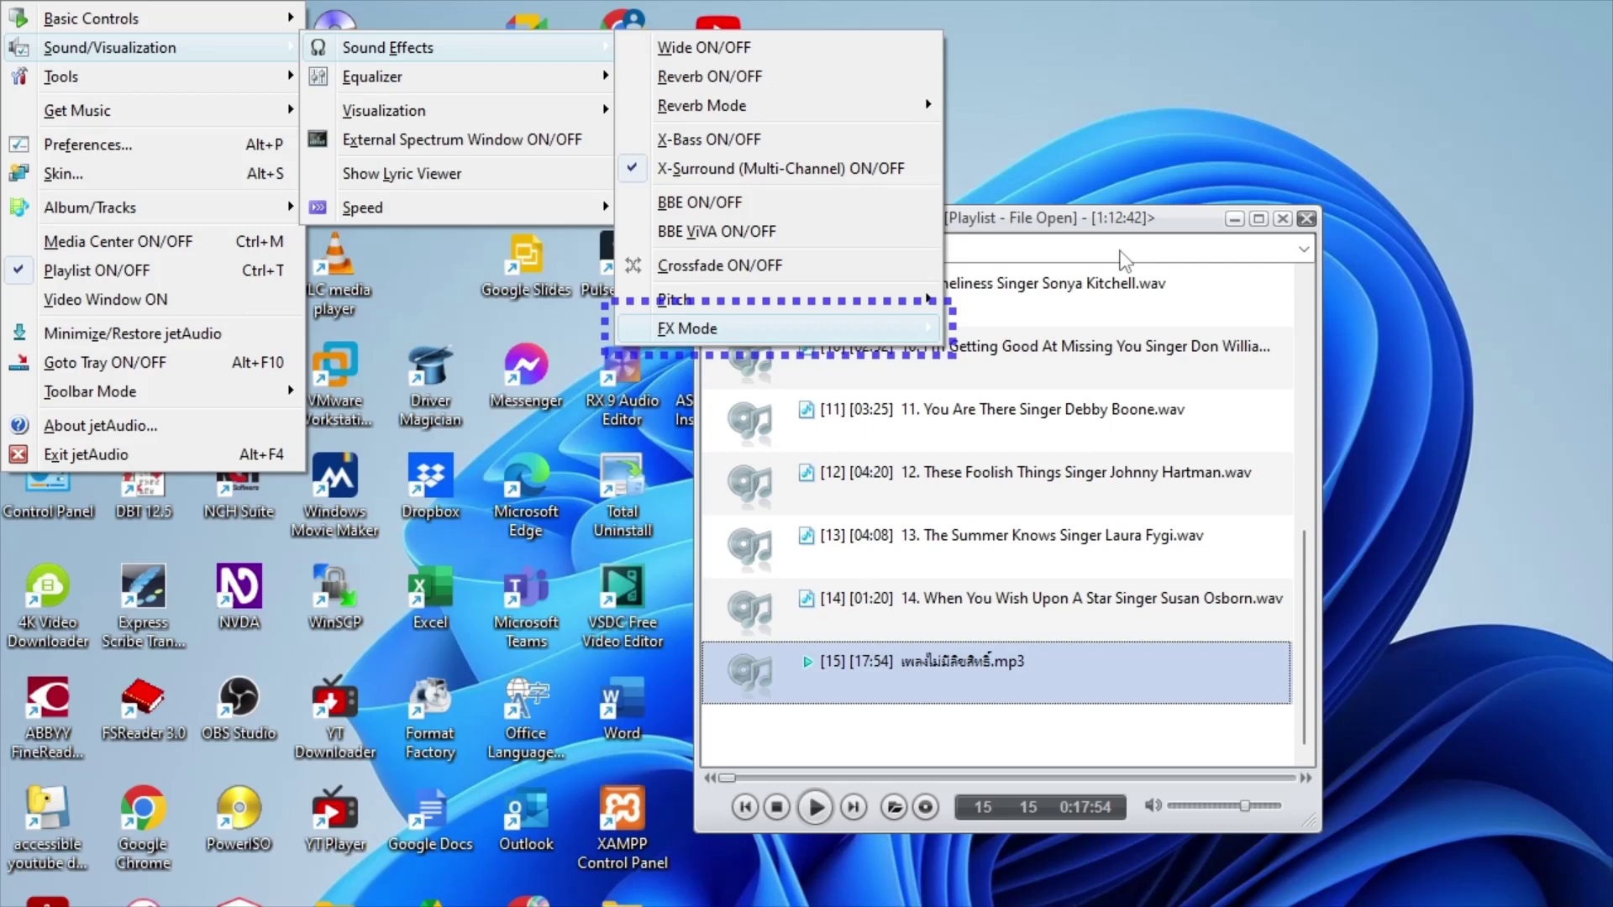
pyautogui.press('Down')
pyautogui.press('Up')
pyautogui.press('Up')
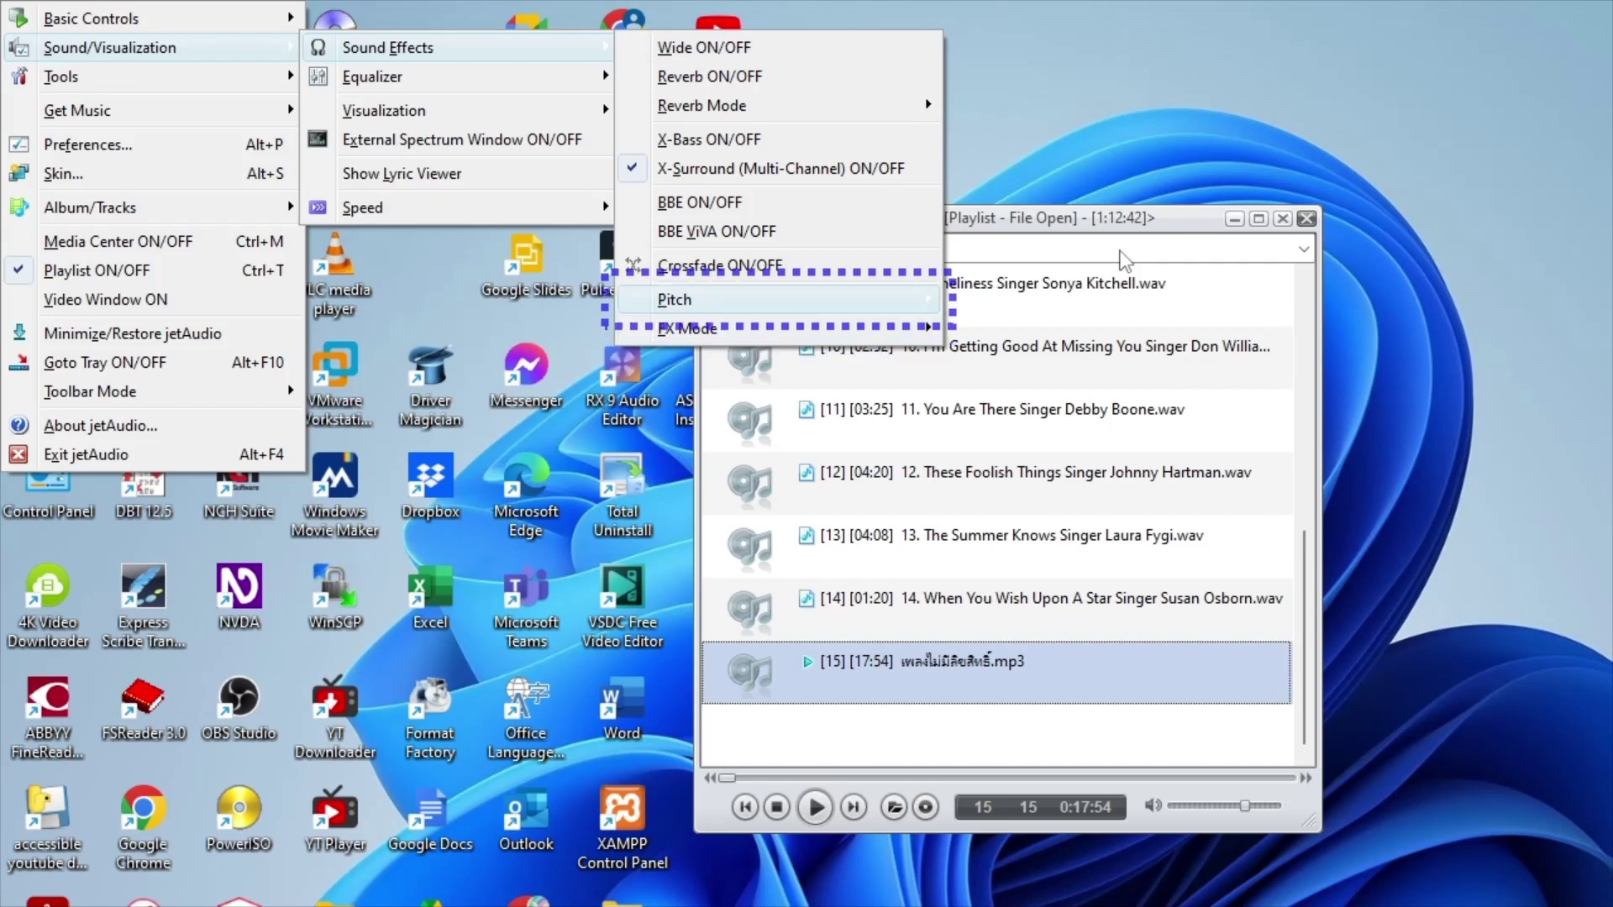
pyautogui.press('Down')
pyautogui.press('Right')
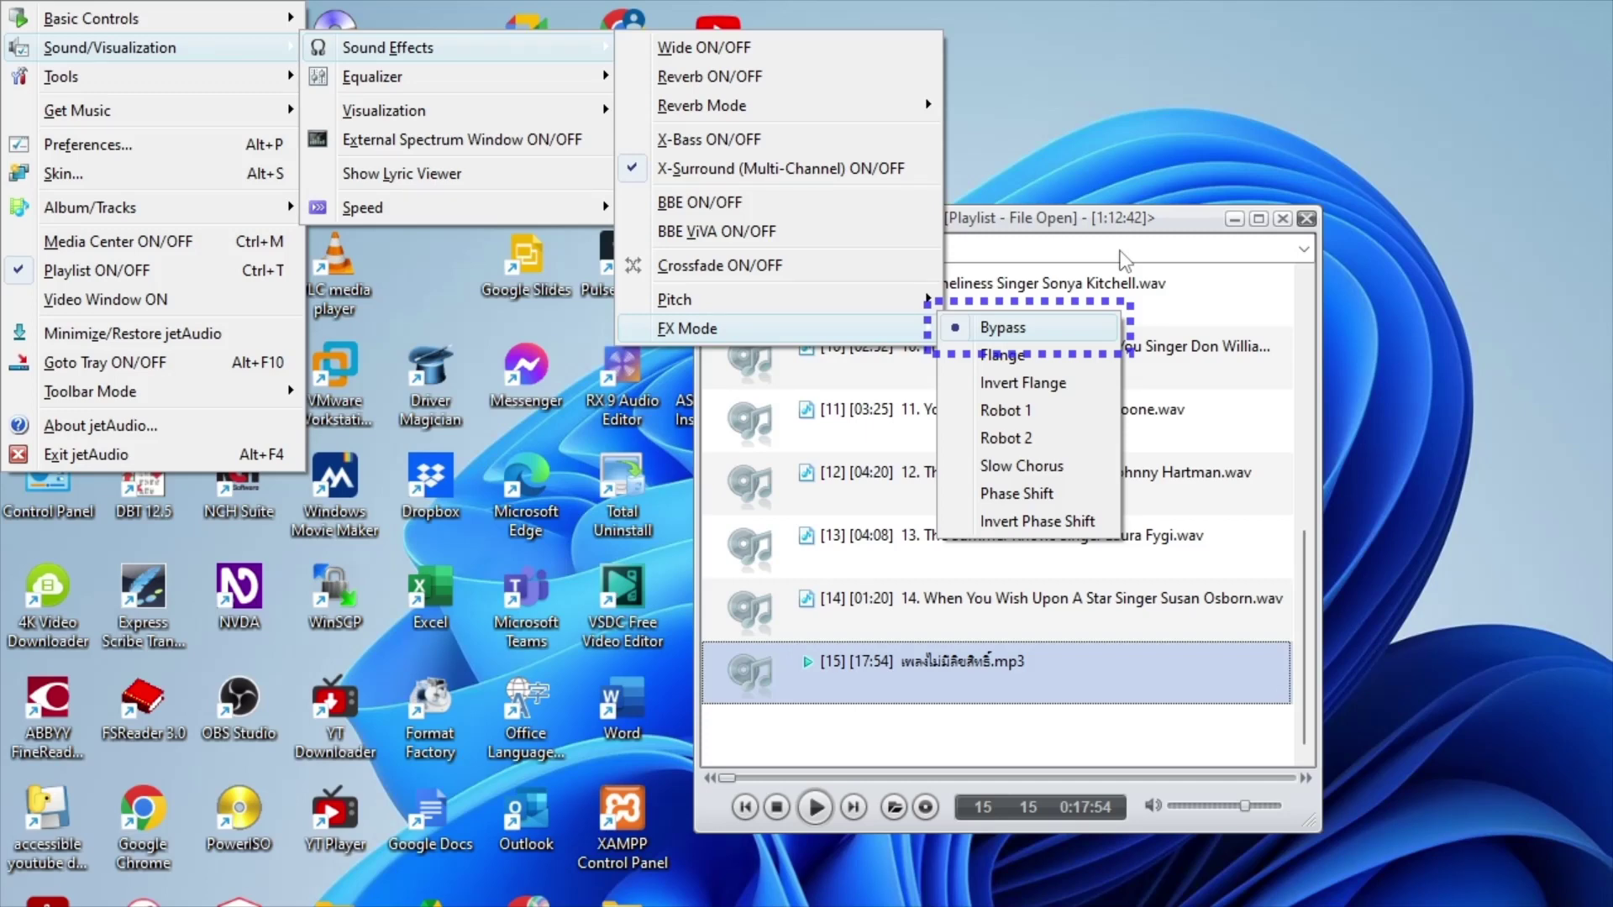
pyautogui.press('Down')
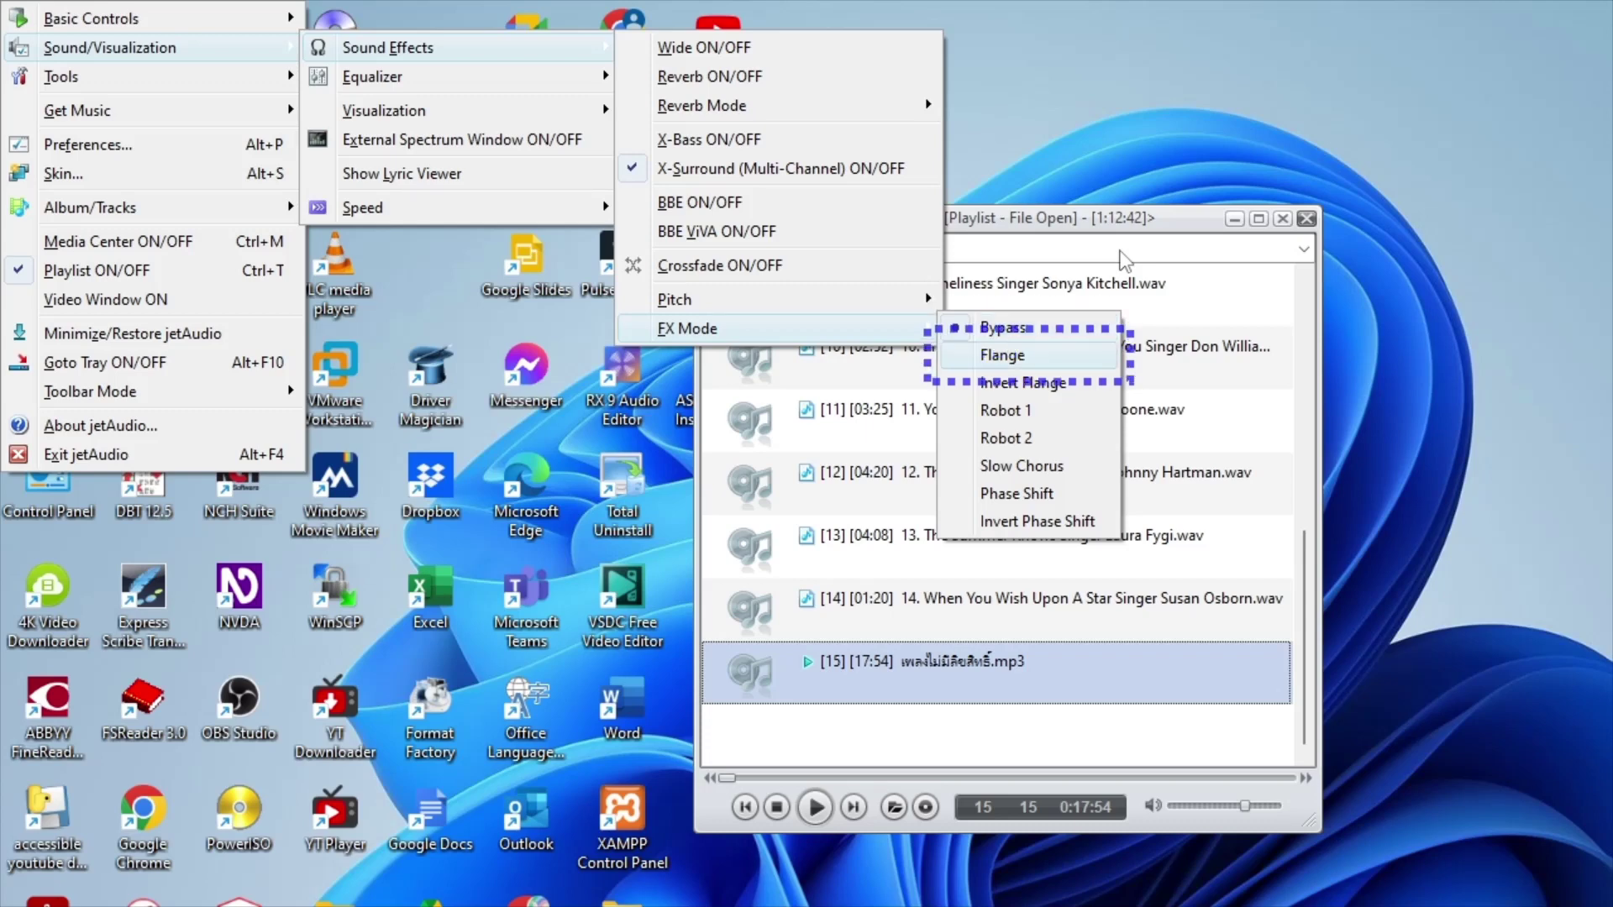
pyautogui.press('Down')
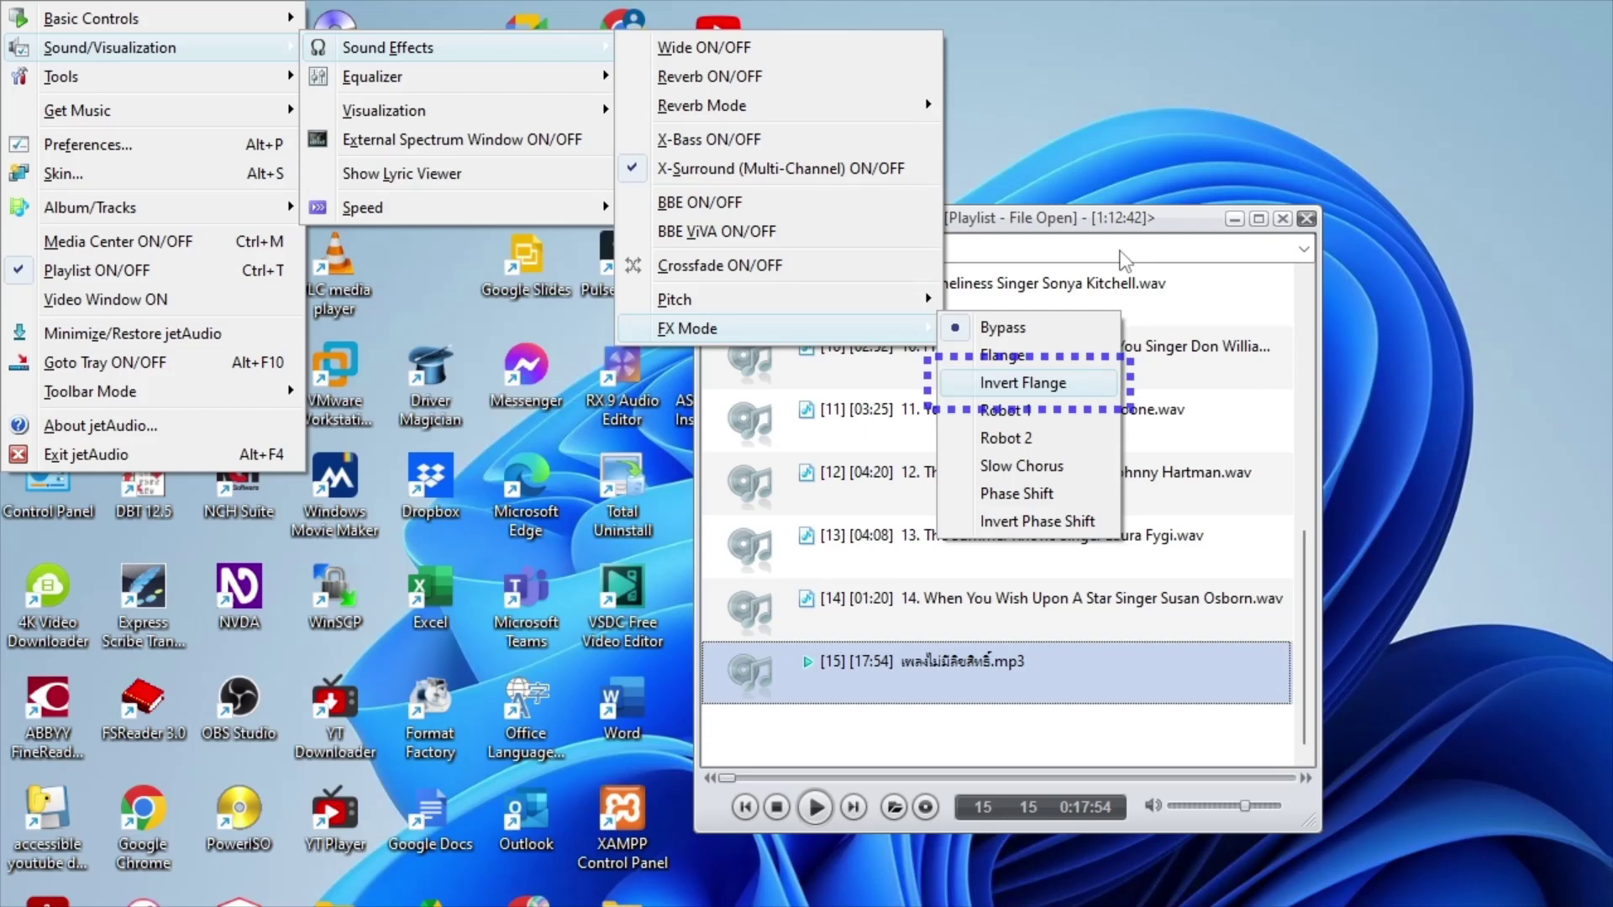
pyautogui.press('Down')
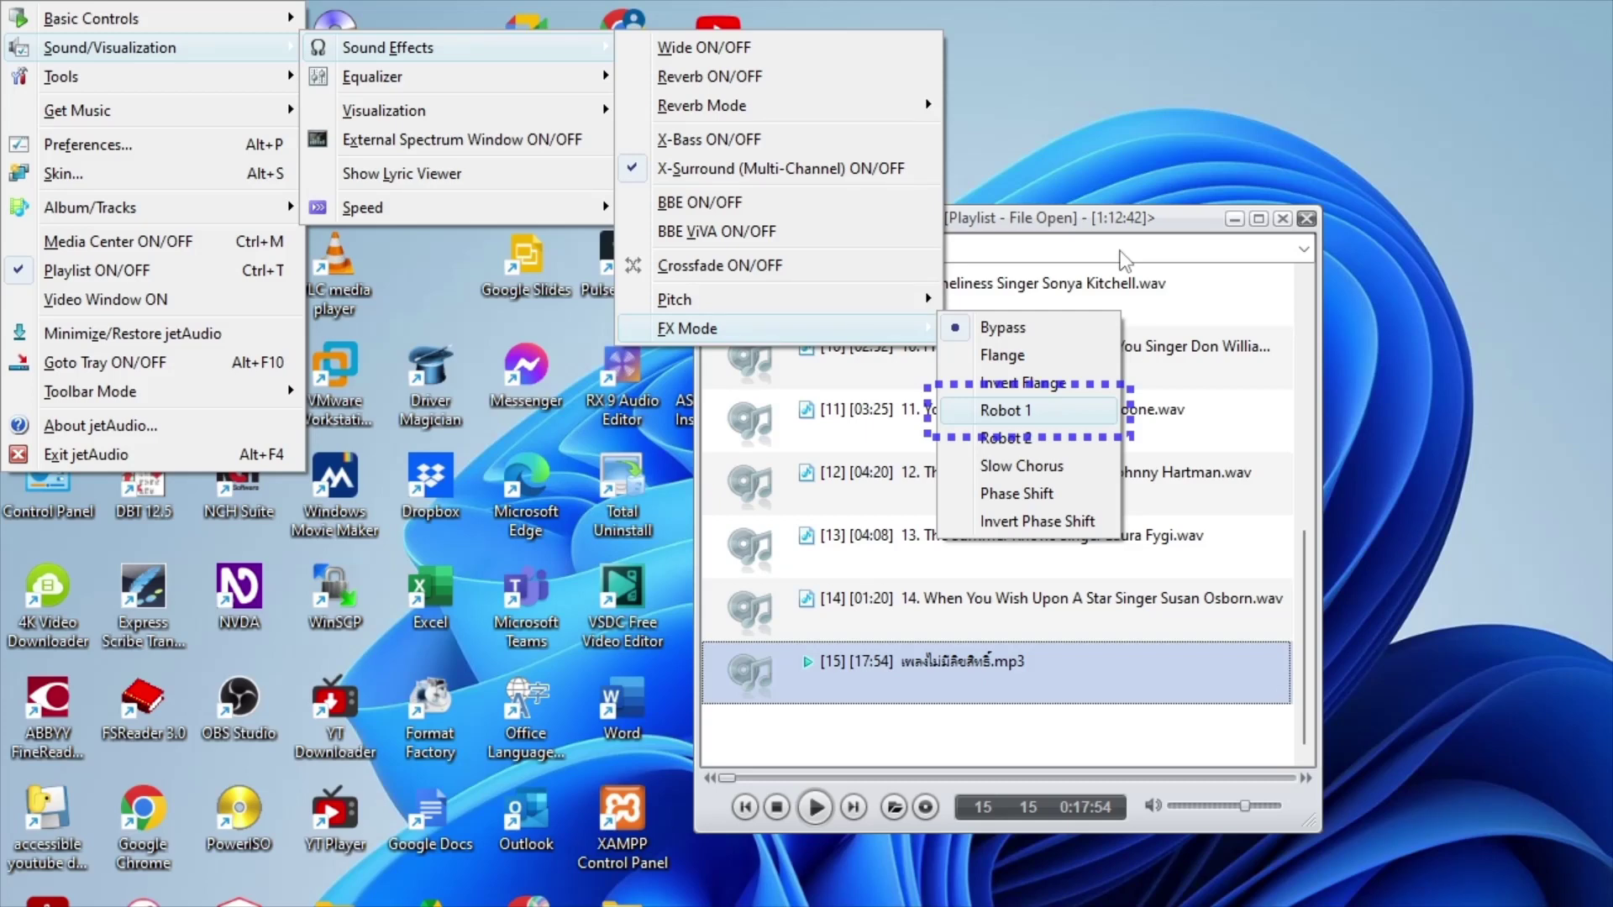
pyautogui.press('Down')
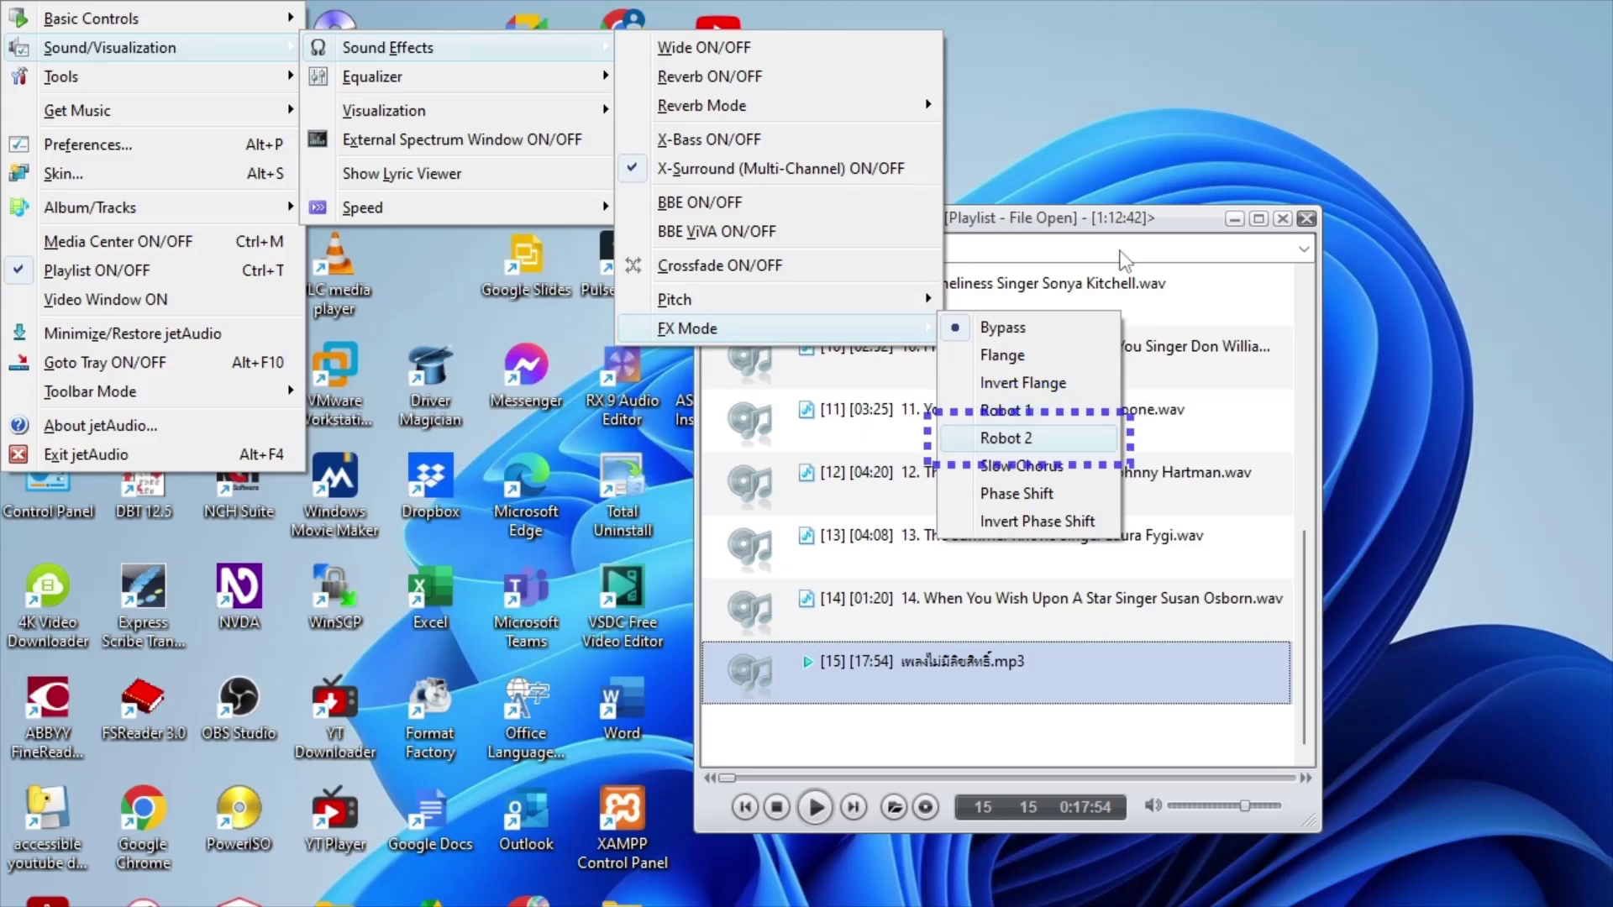
pyautogui.press('Down')
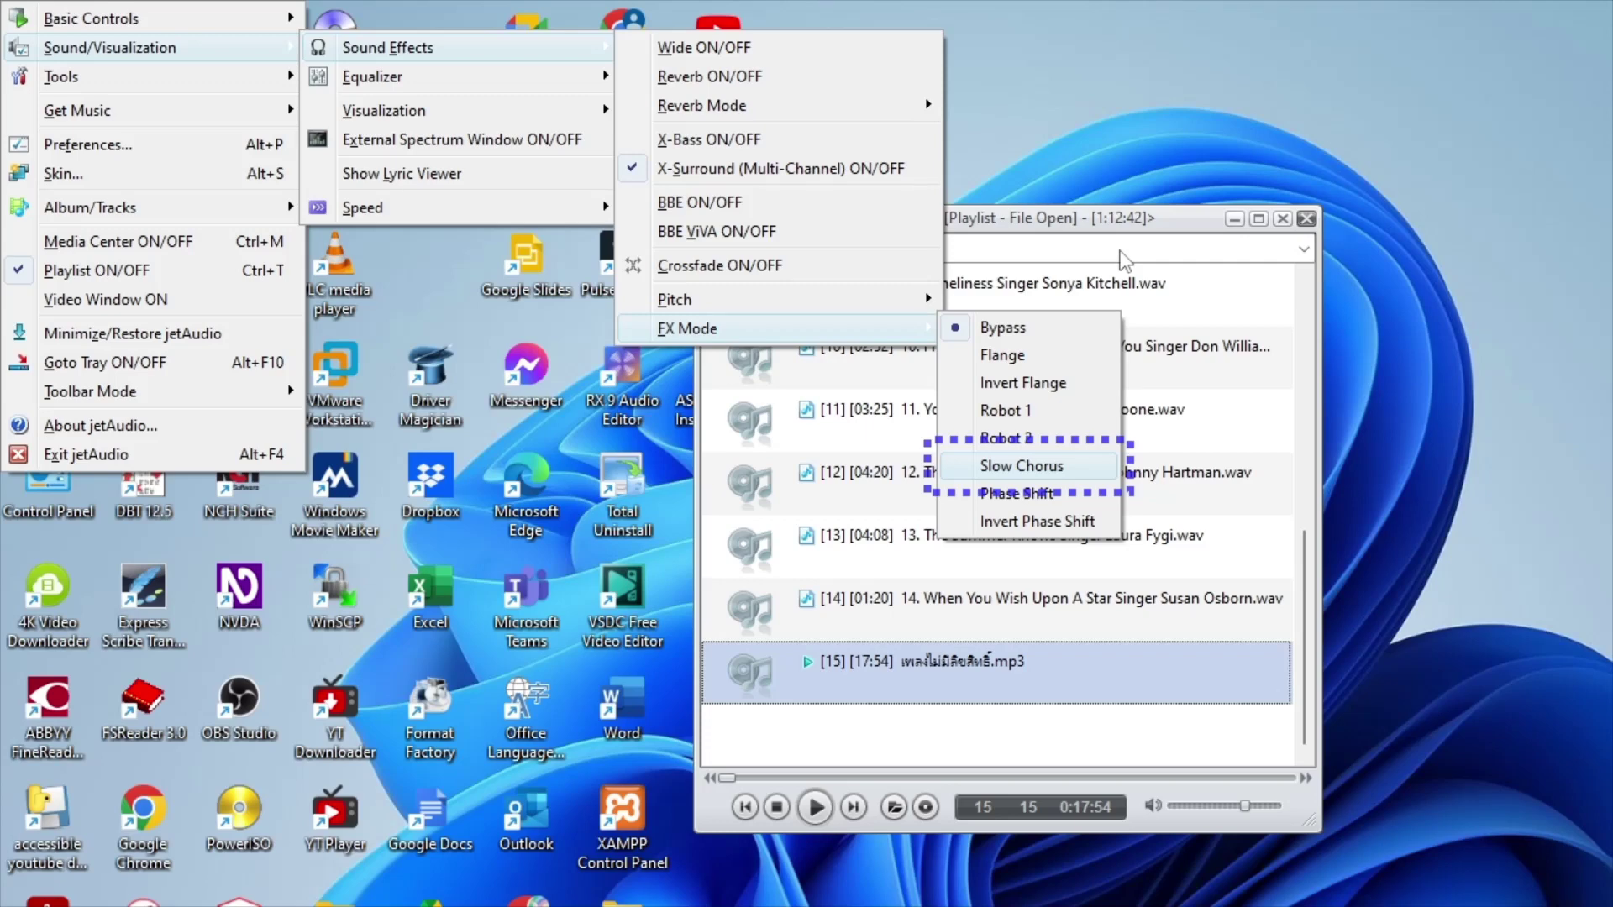
pyautogui.press('Down')
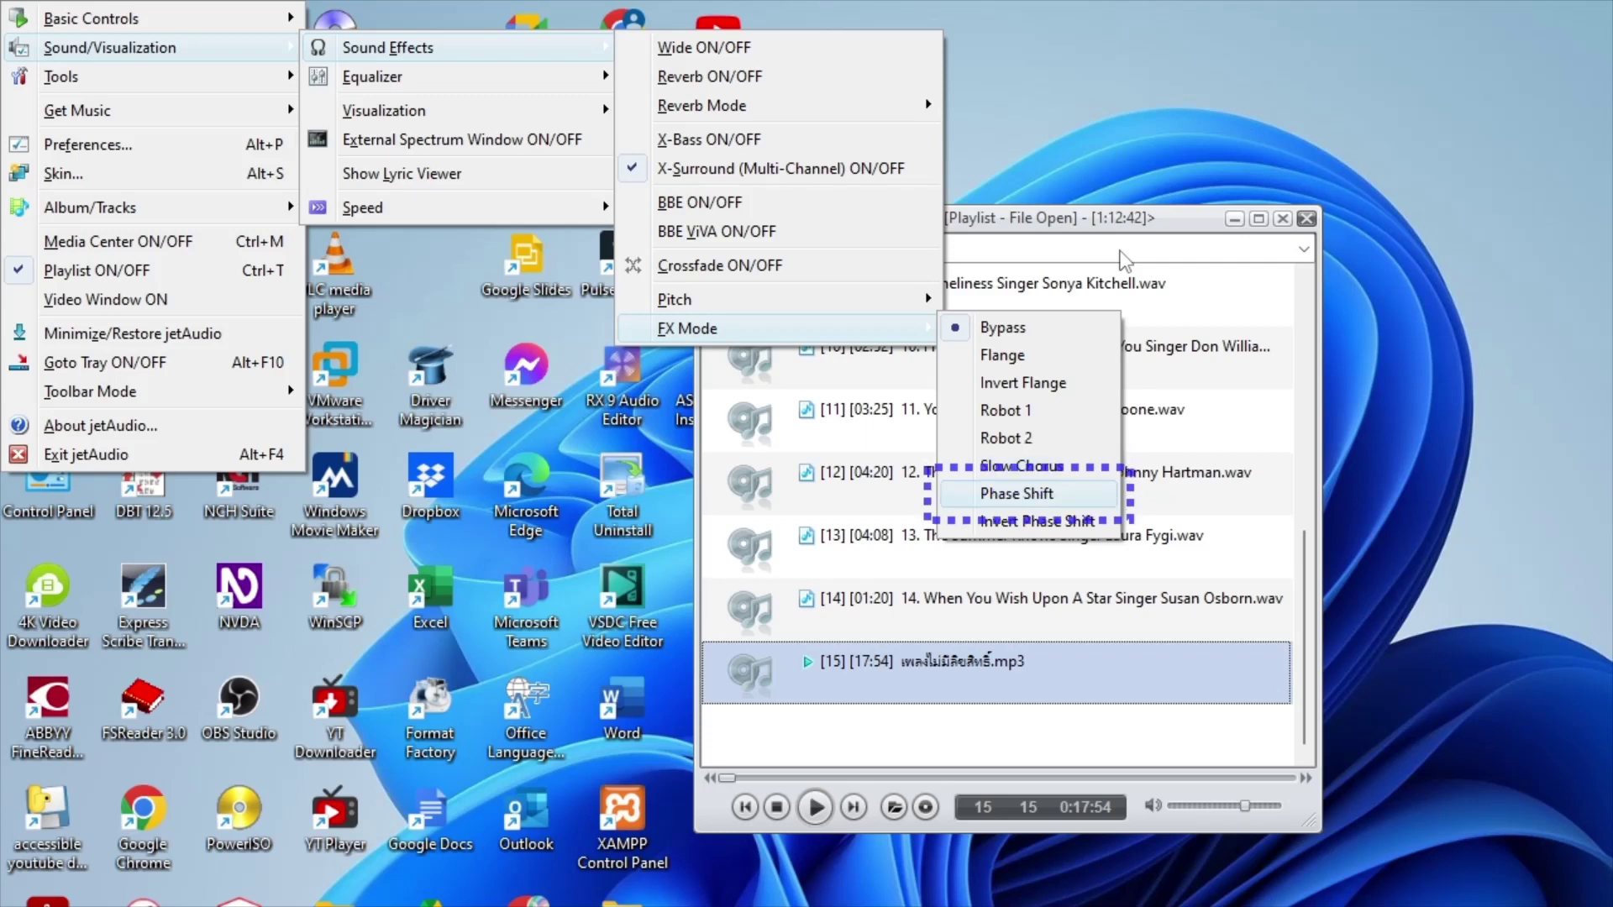
pyautogui.press('Down')
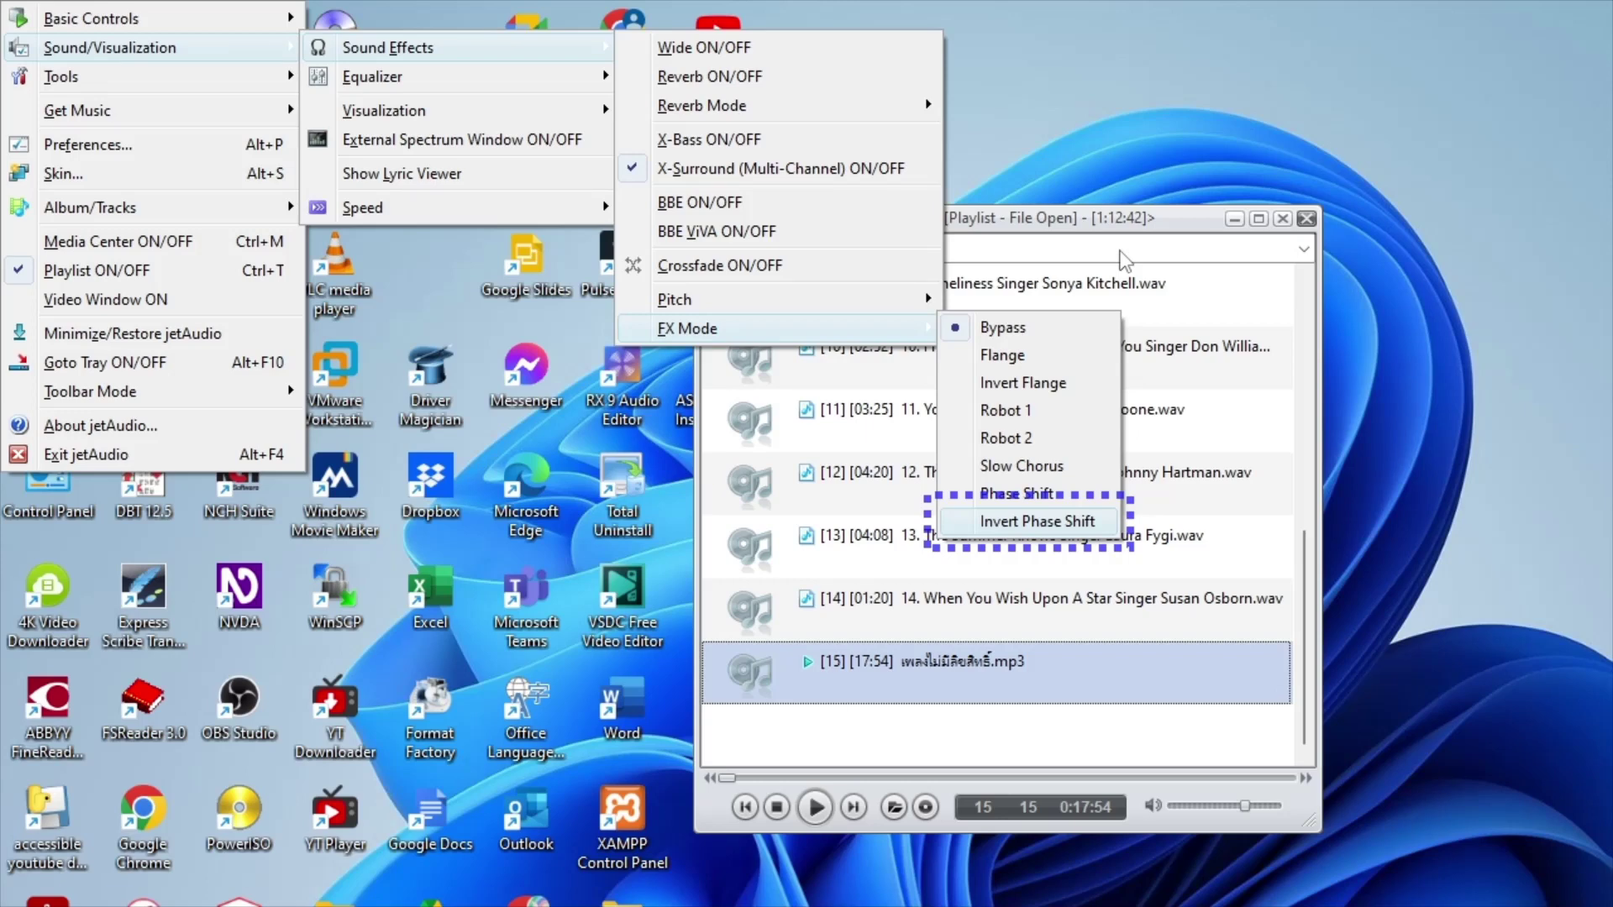
pyautogui.press('Down')
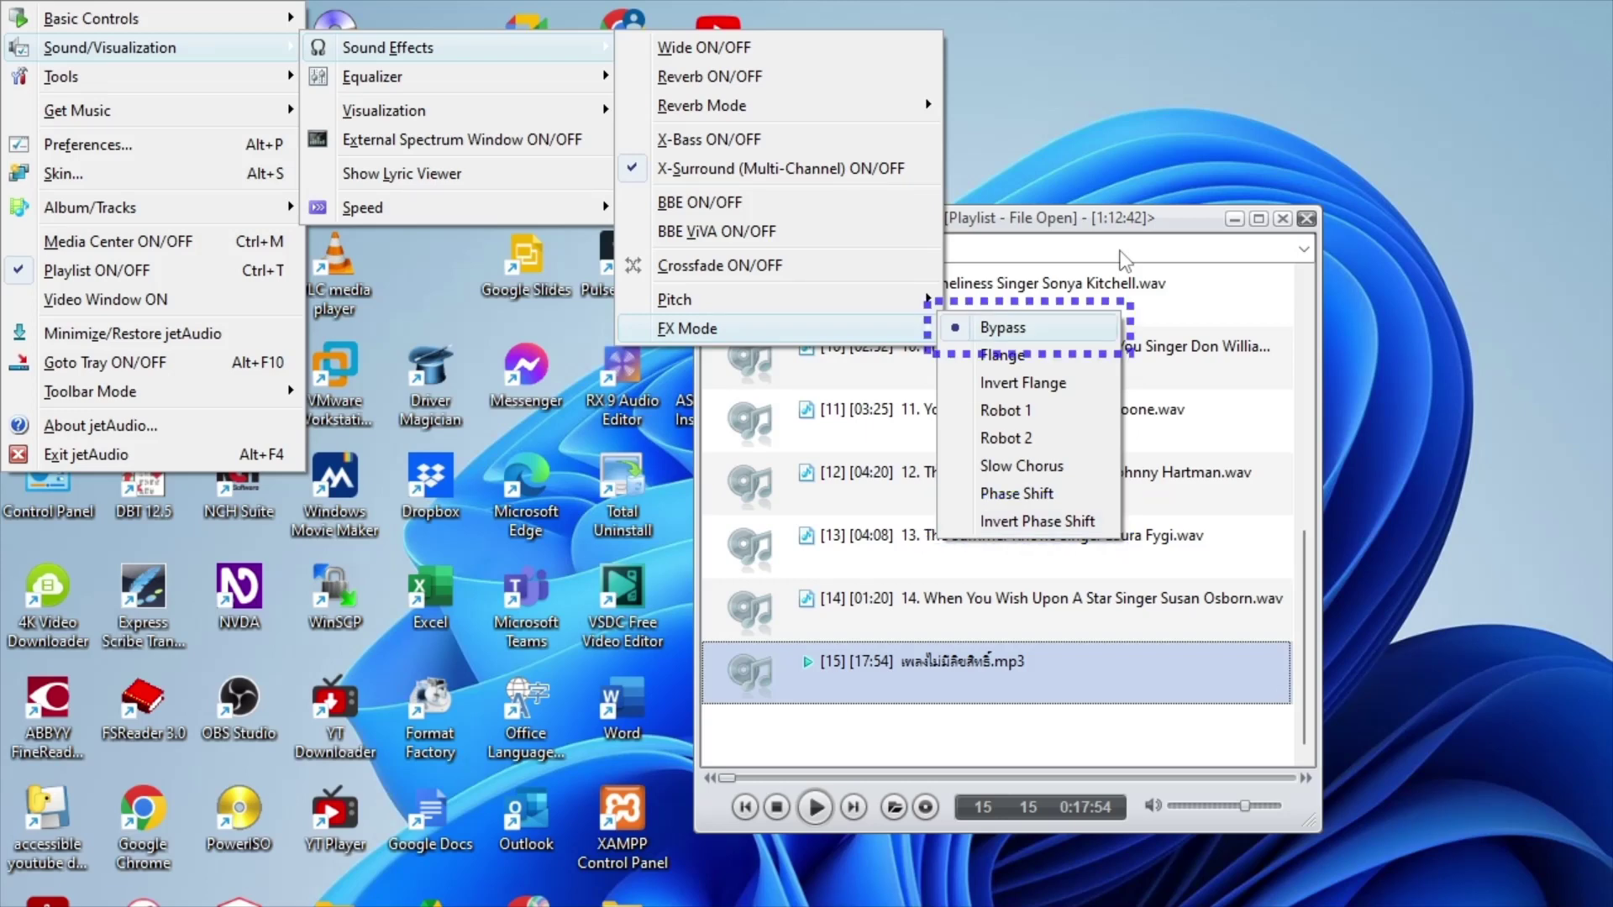
pyautogui.press('Left')
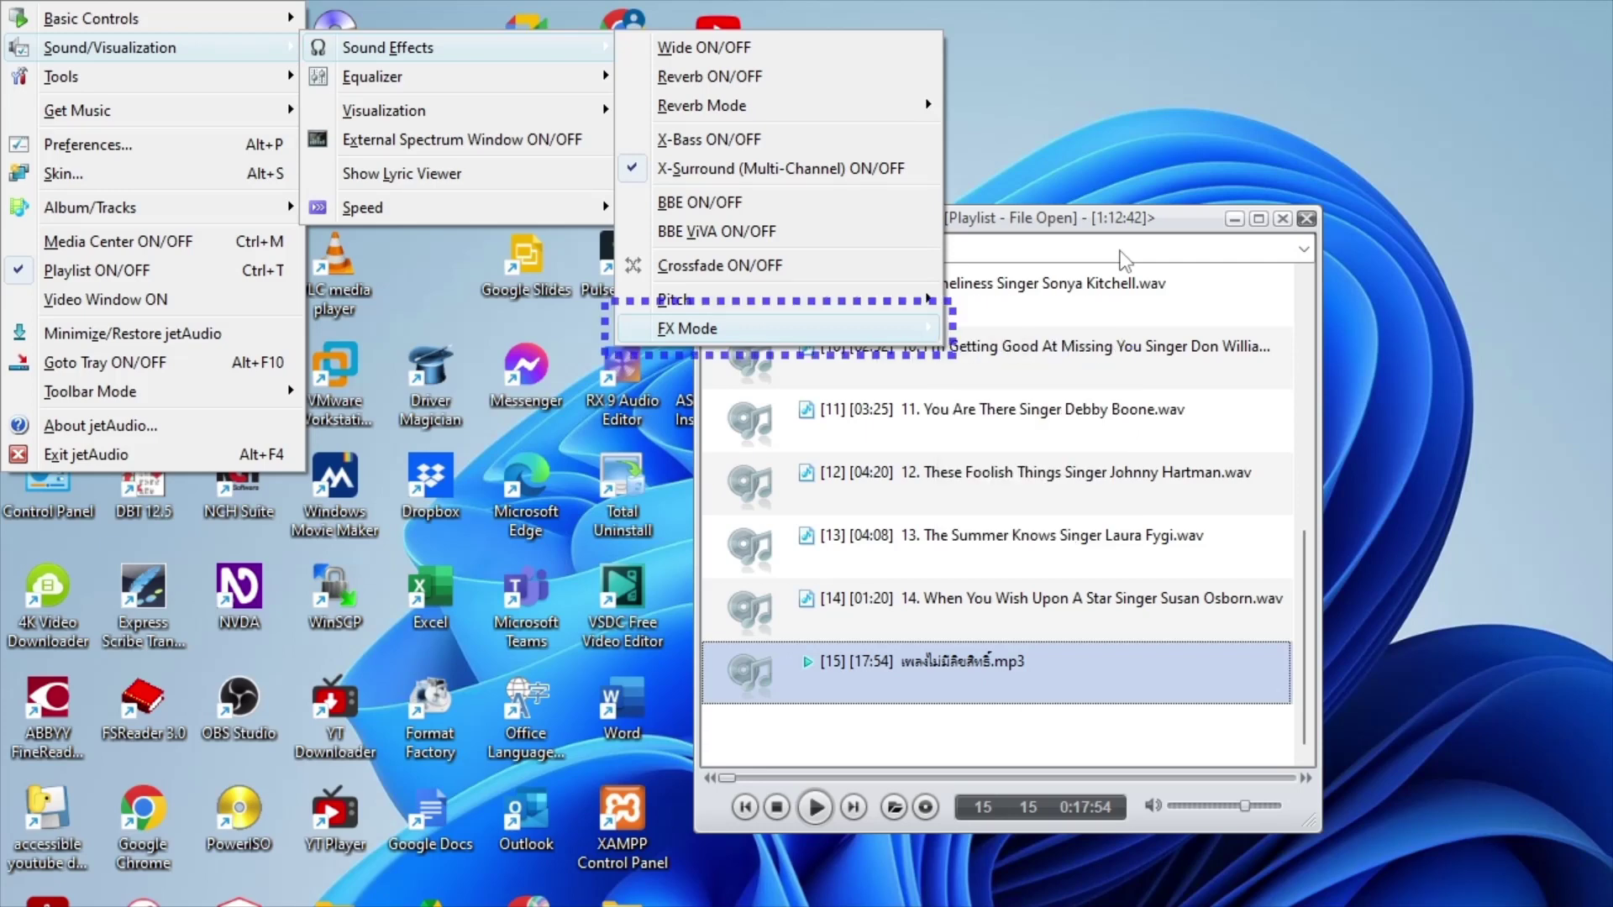
# Set the sound effects' FX Mode to Slow Chorus.
pyautogui.press('Down')
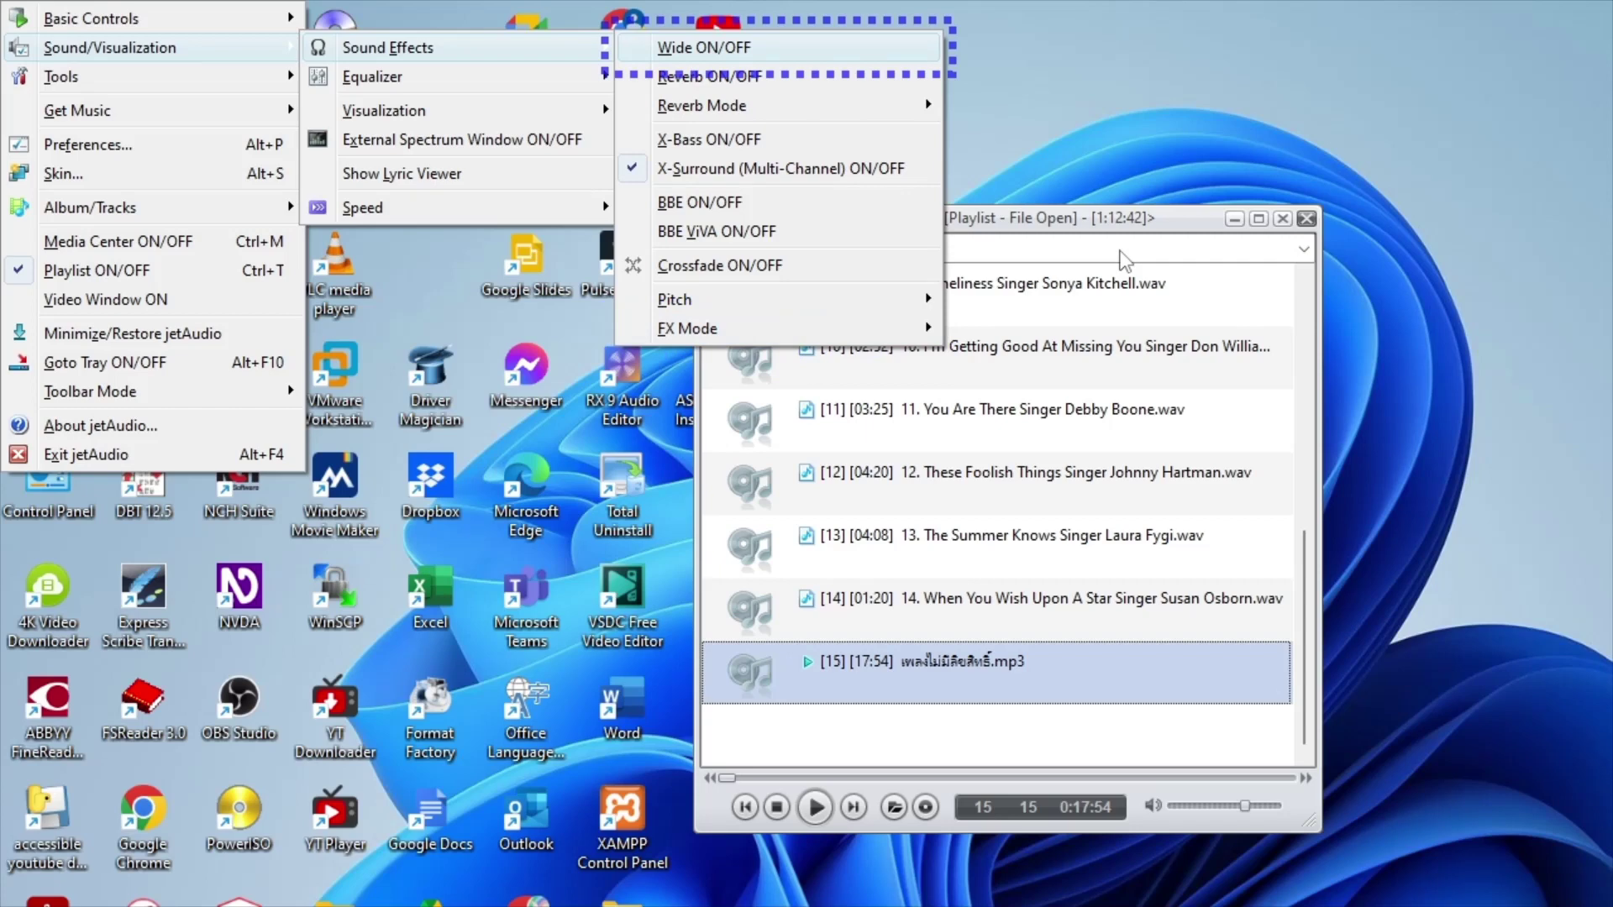
pyautogui.press('Down')
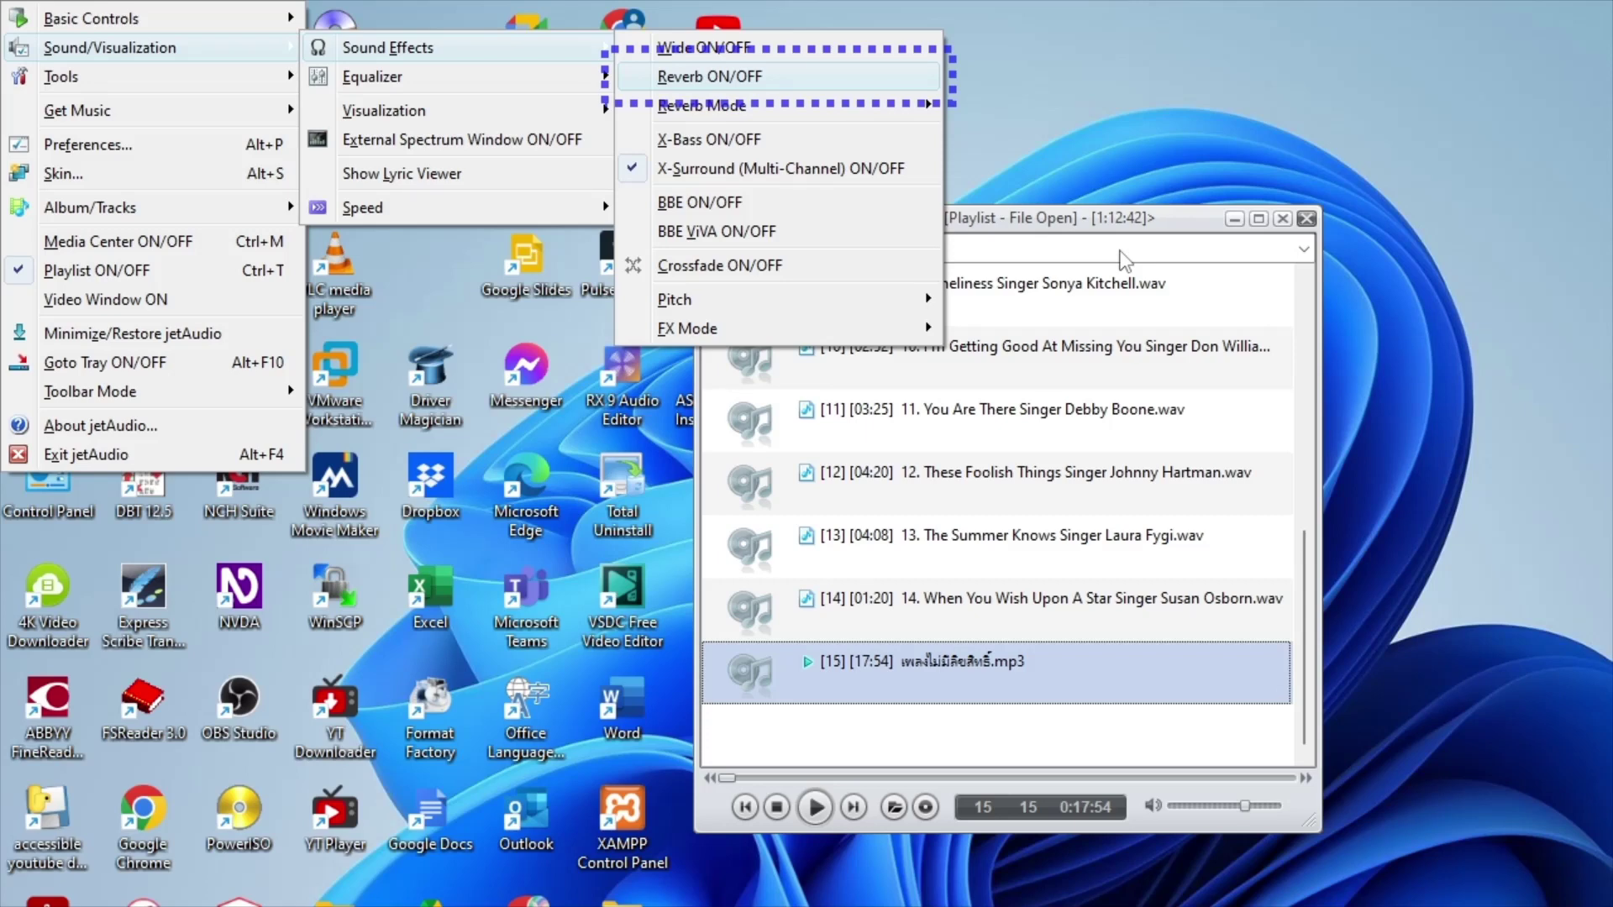
pyautogui.press('Up')
pyautogui.press('Up')
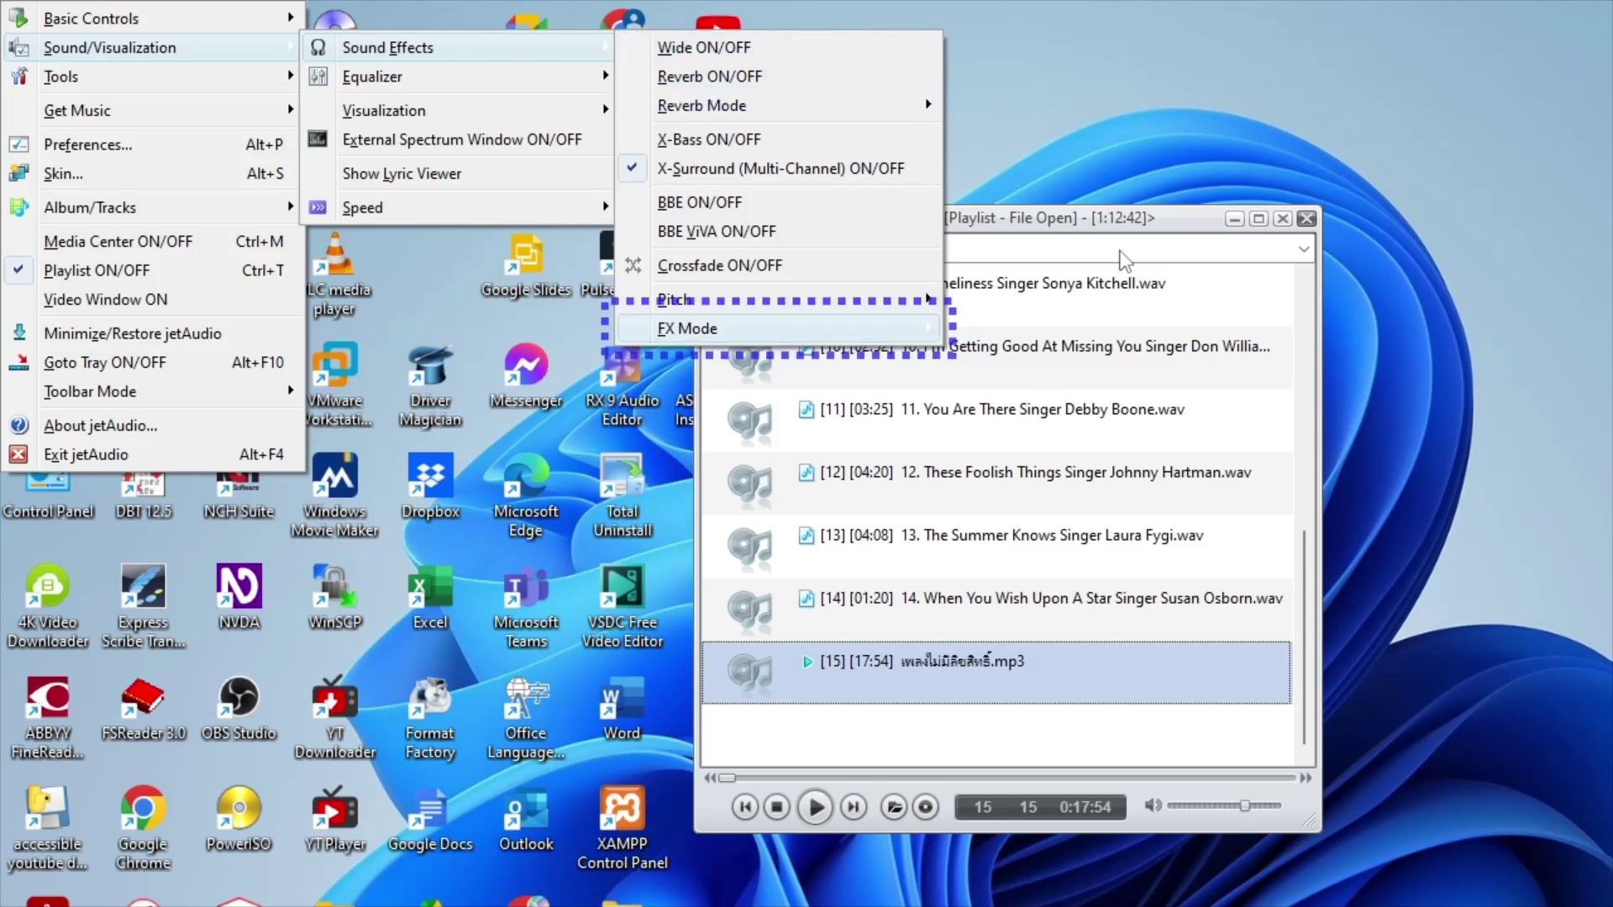
pyautogui.press('Right')
pyautogui.press('Up')
pyautogui.press('Up')
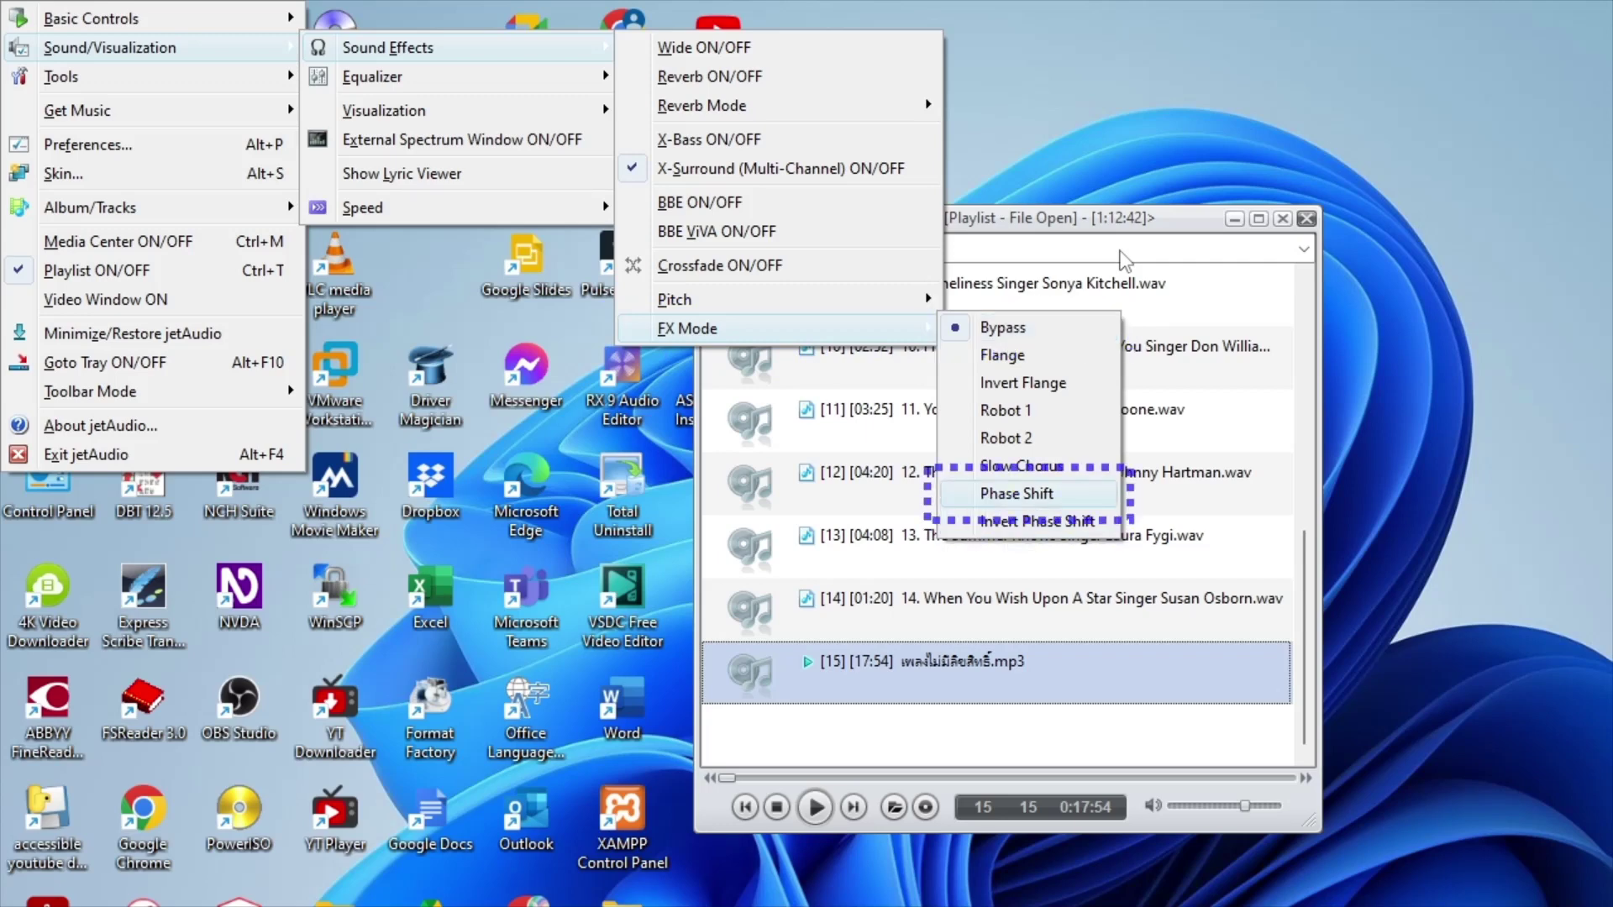
pyautogui.press('Up')
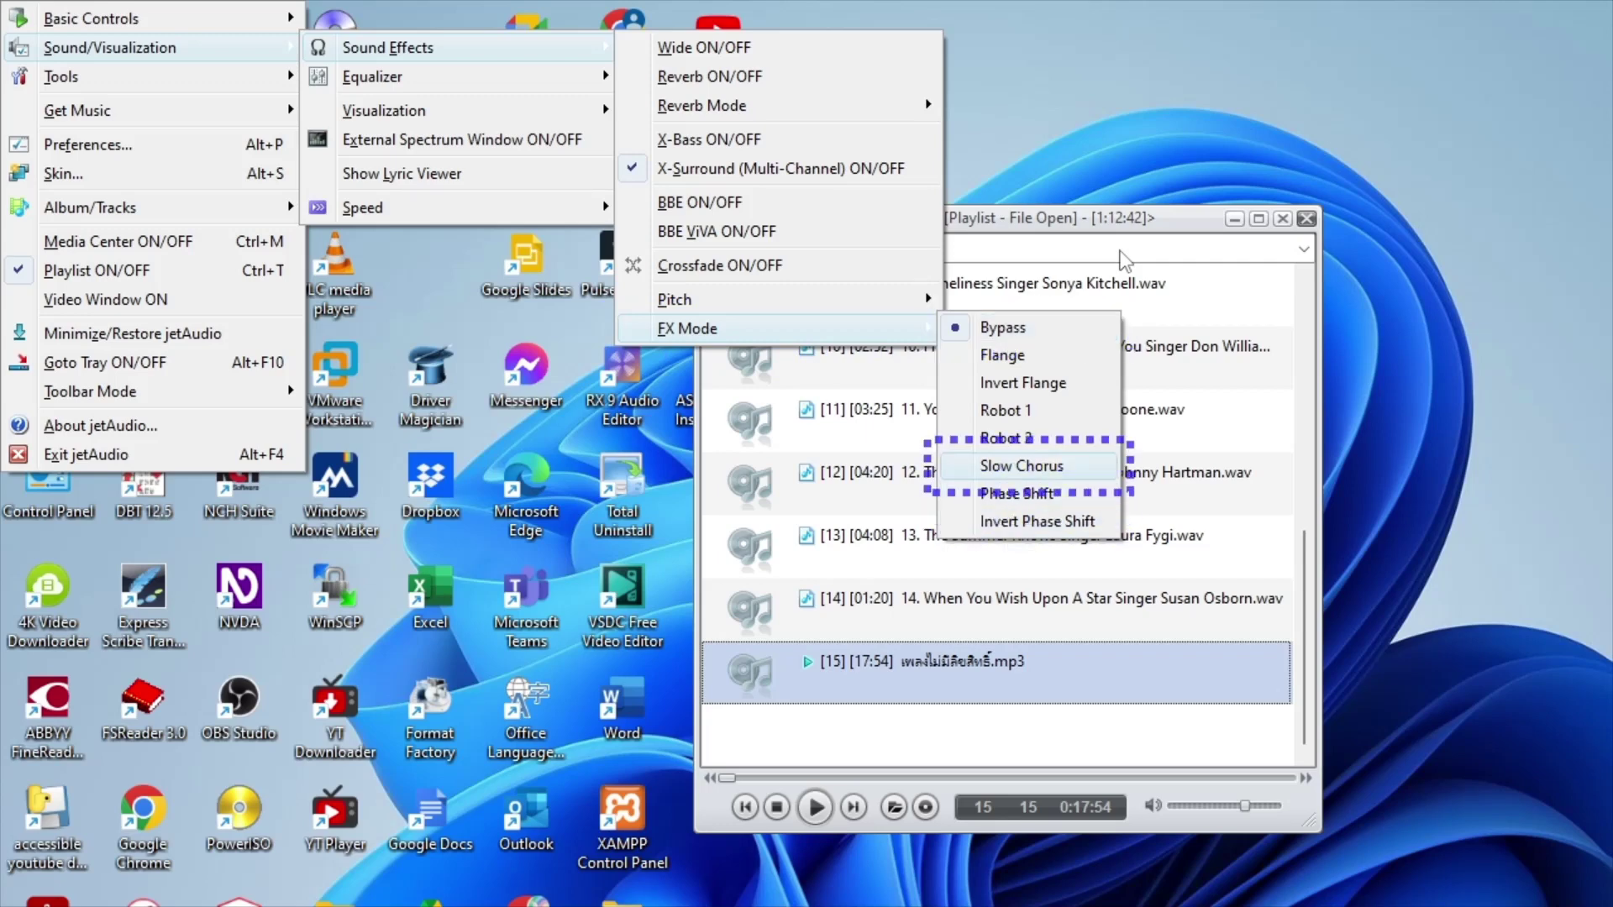
pyautogui.press('Return')
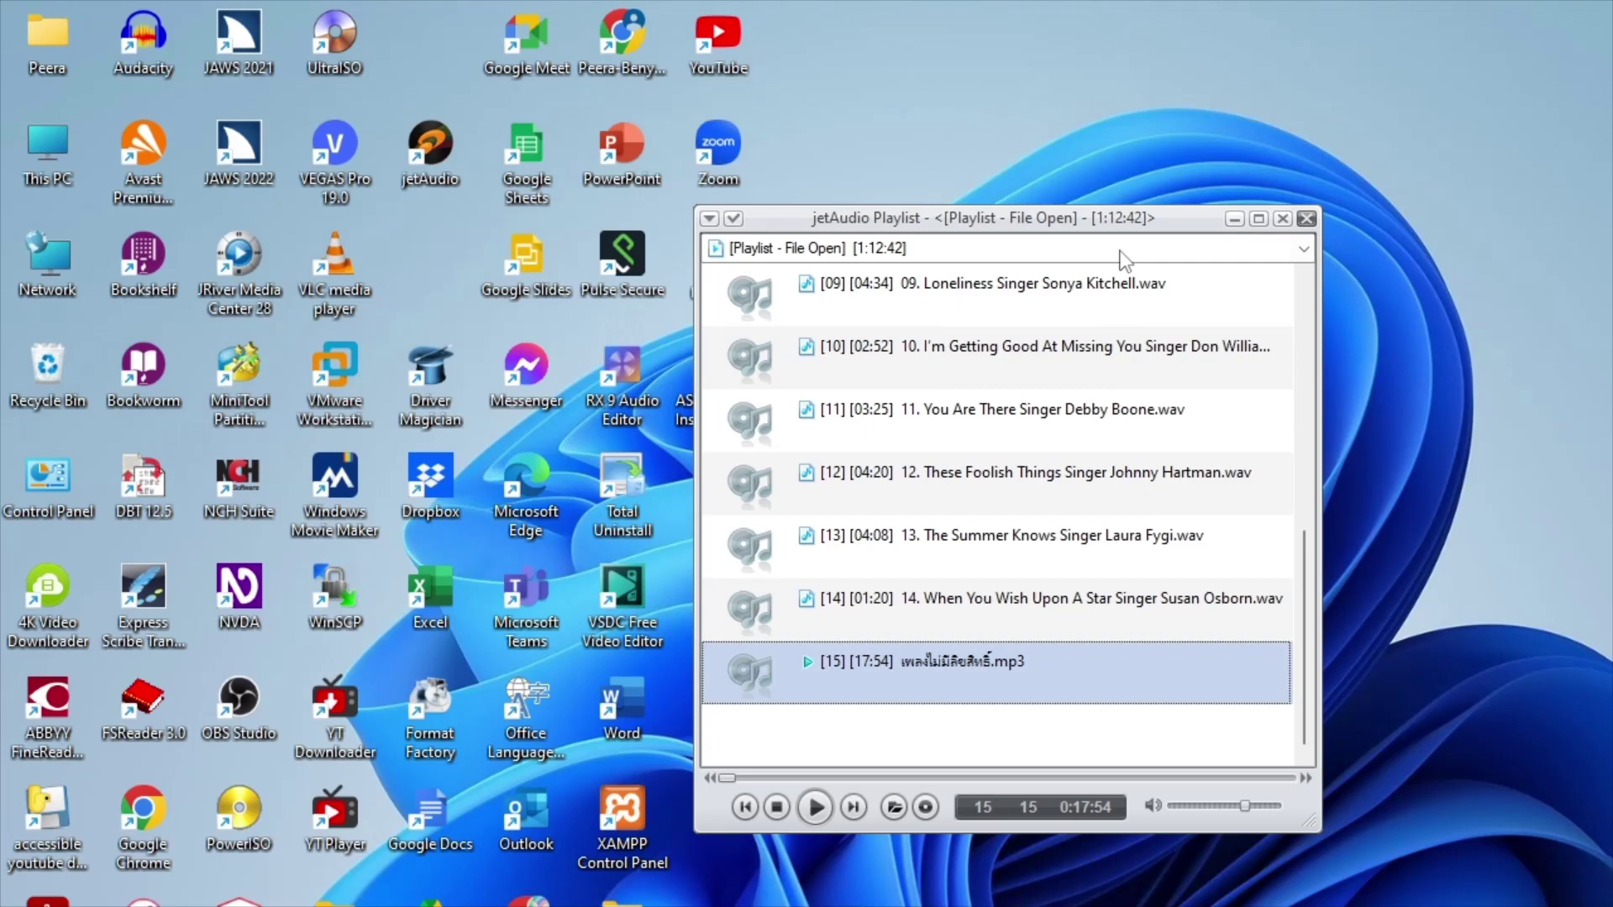
# Play track 15 of the playlist to hear it with the chosen effect, and stop playback.
pyautogui.press('space')
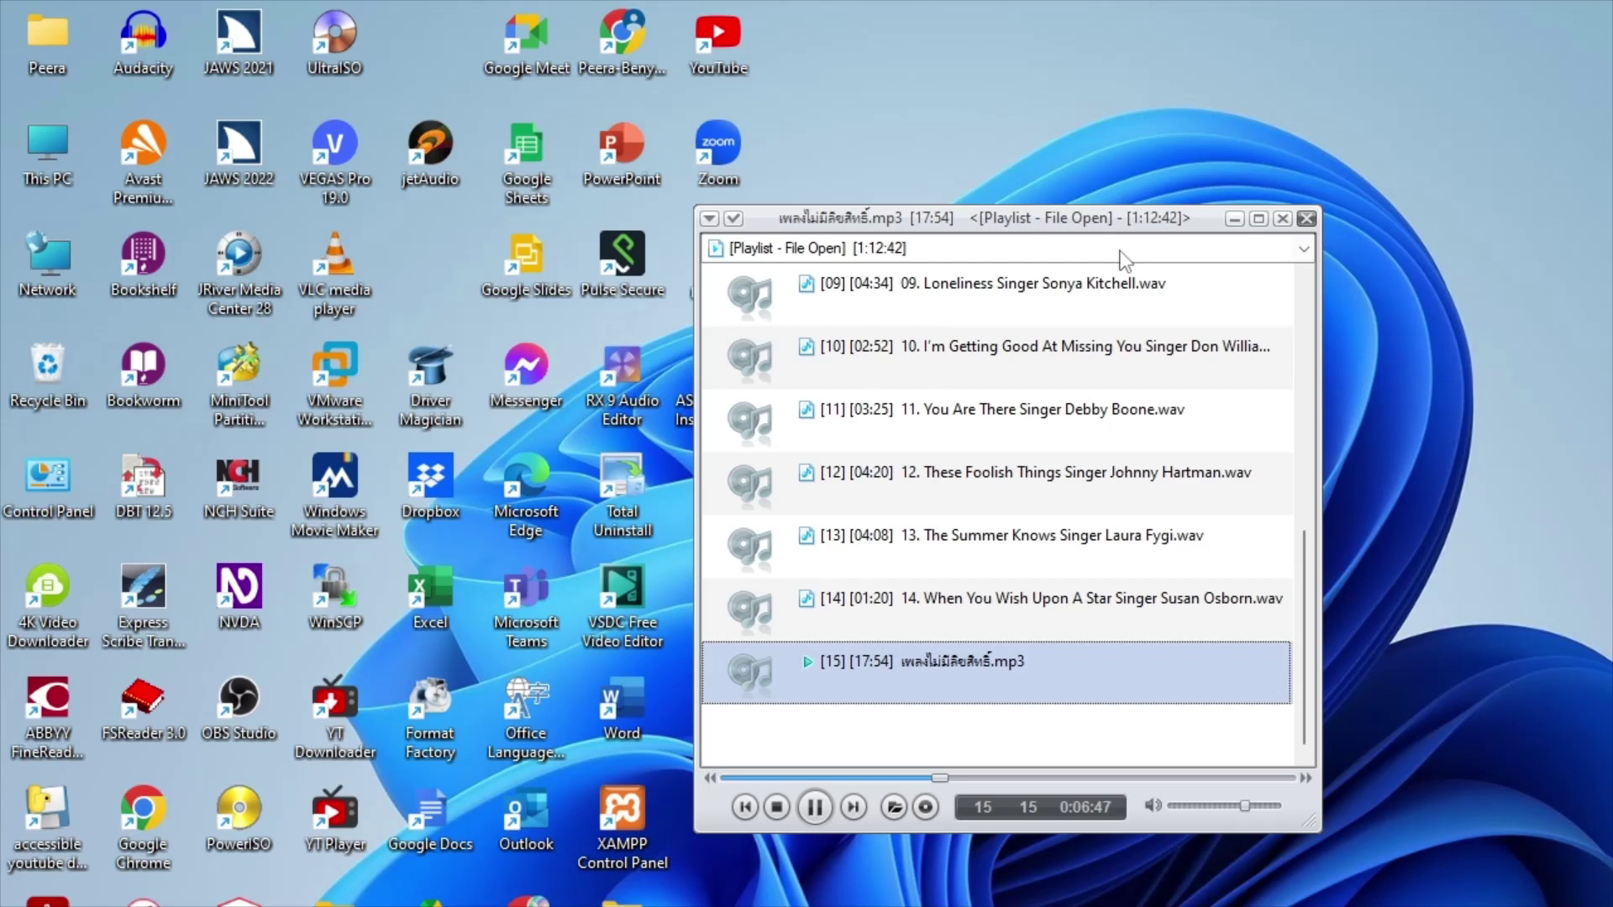
pyautogui.press('space')
pyautogui.hotkey('ctrl', 's')
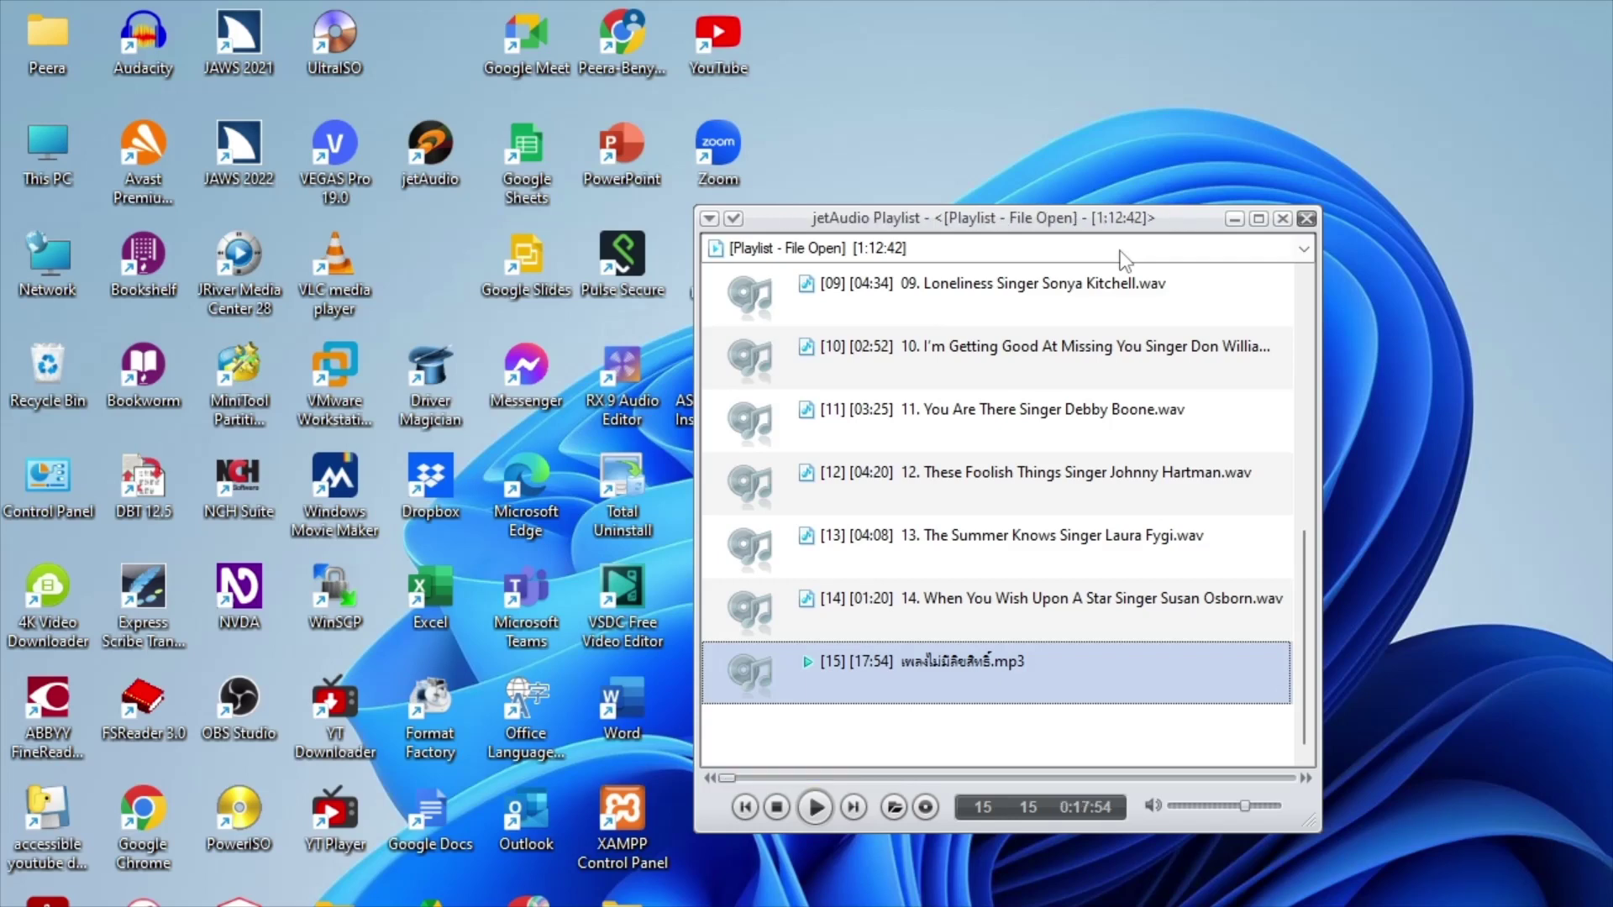